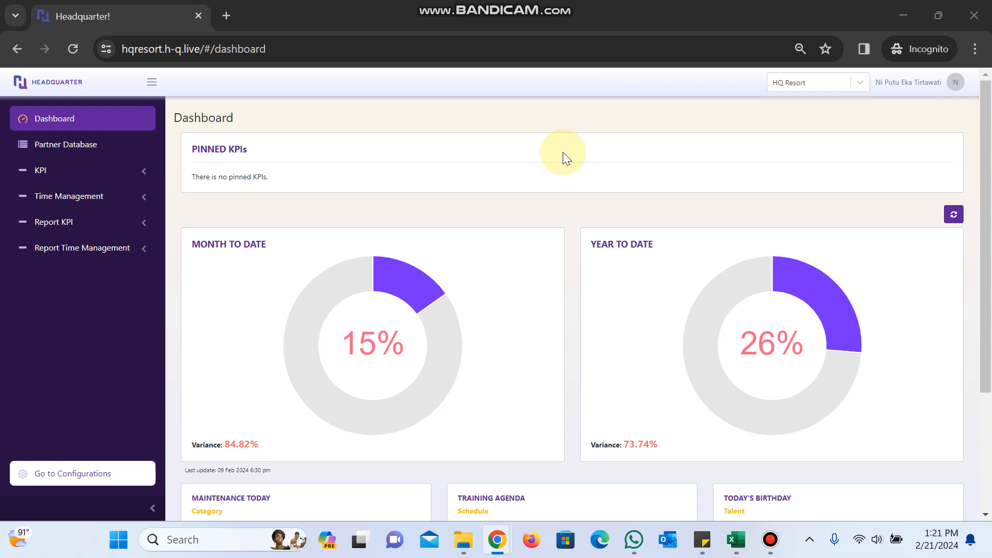
Open the department KPI page and choose the Engineering department for the February 2024 sub period.
left_click(563, 152)
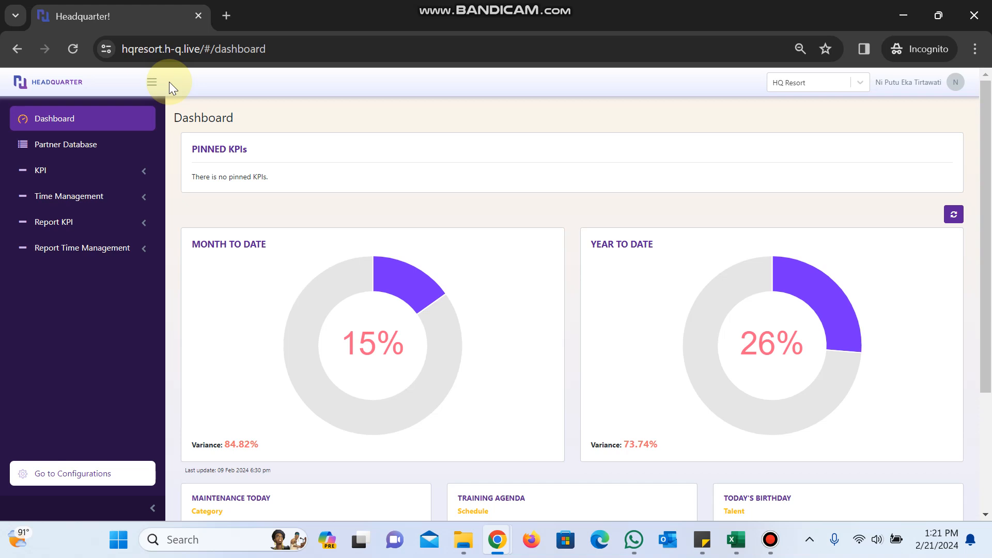
left_click(108, 174)
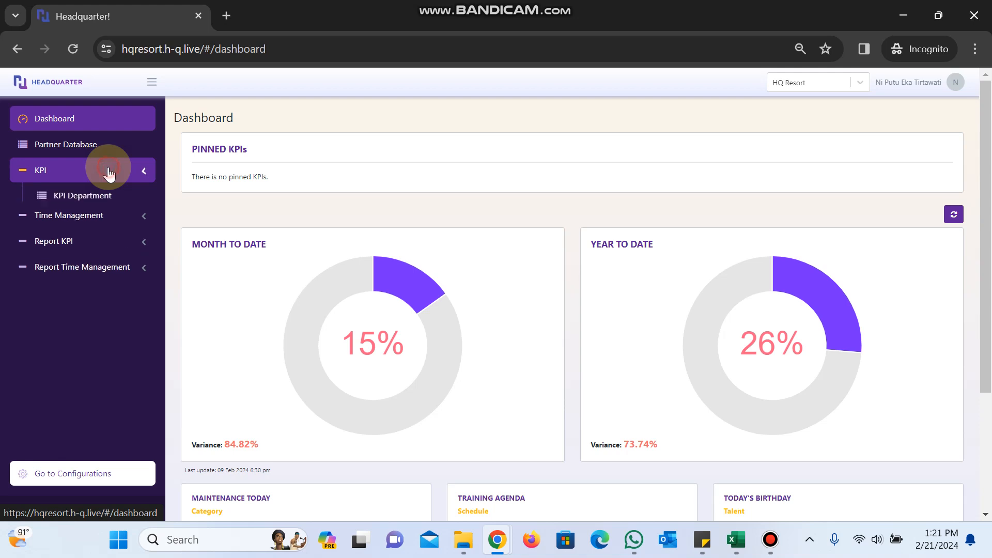
left_click(89, 209)
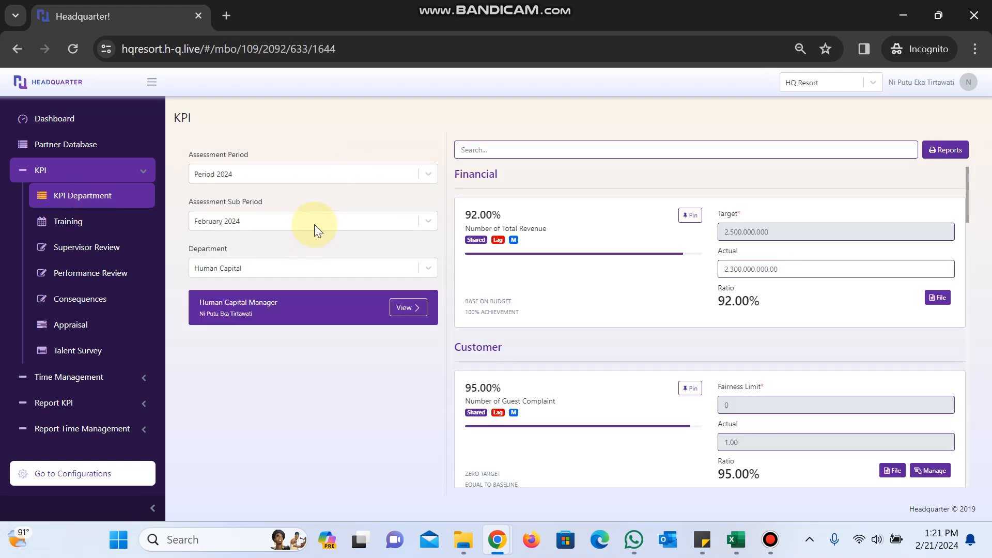
left_click(315, 222)
left_click(315, 222)
double_click(315, 222)
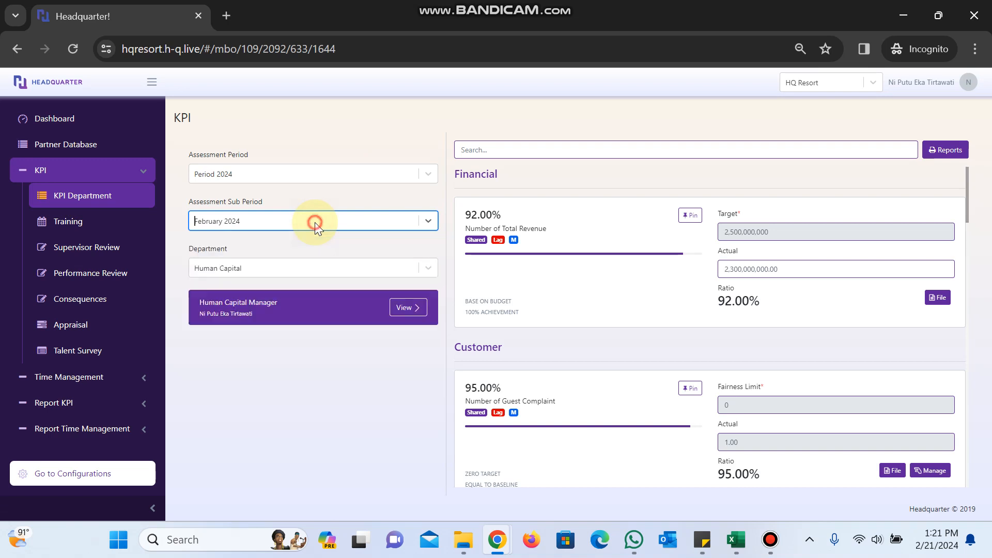
left_click(270, 268)
left_click(244, 312)
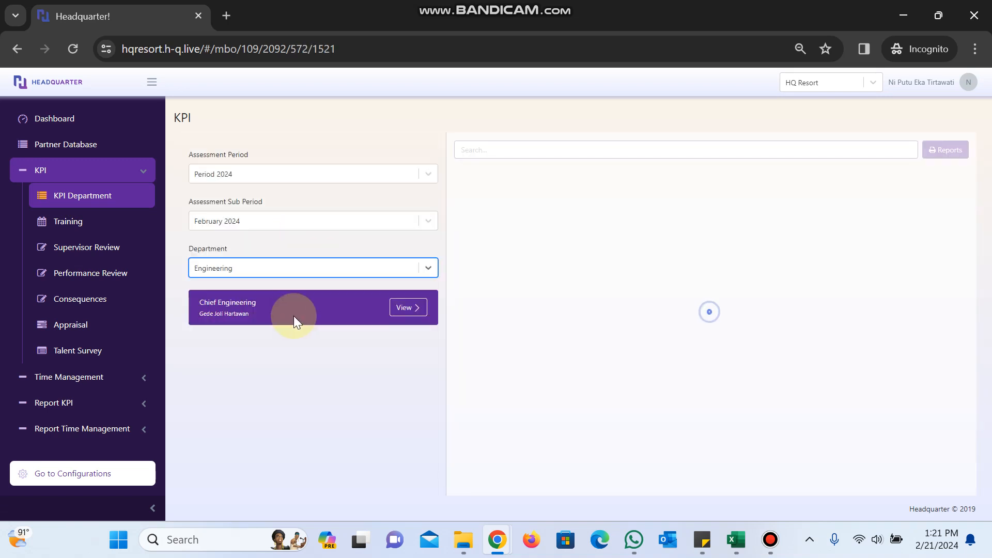
Search the Engineering KPIs for "DEFECT LIS" and view the card board of Number of Defect list Completed, returning to the KPI list.
left_click(601, 155)
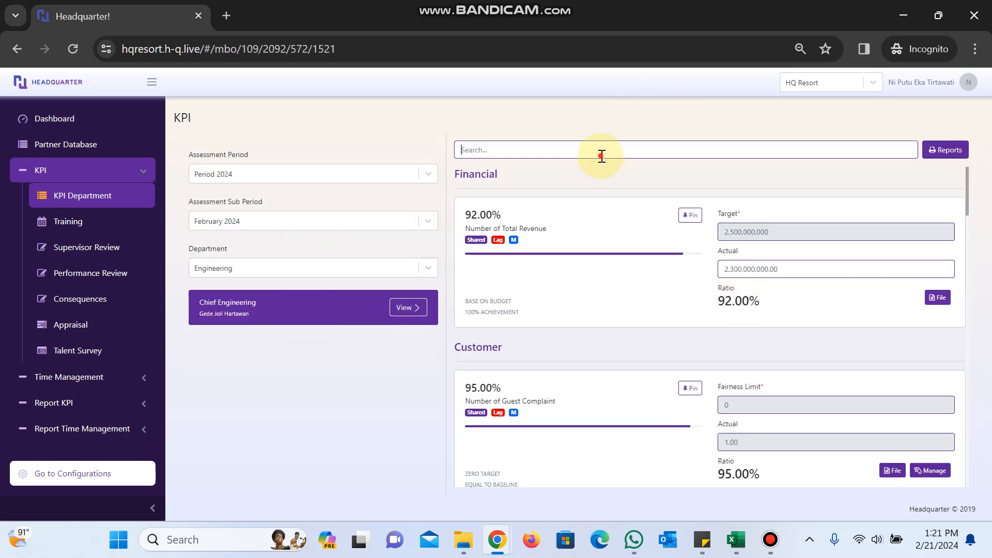
type("DEFECT LIS")
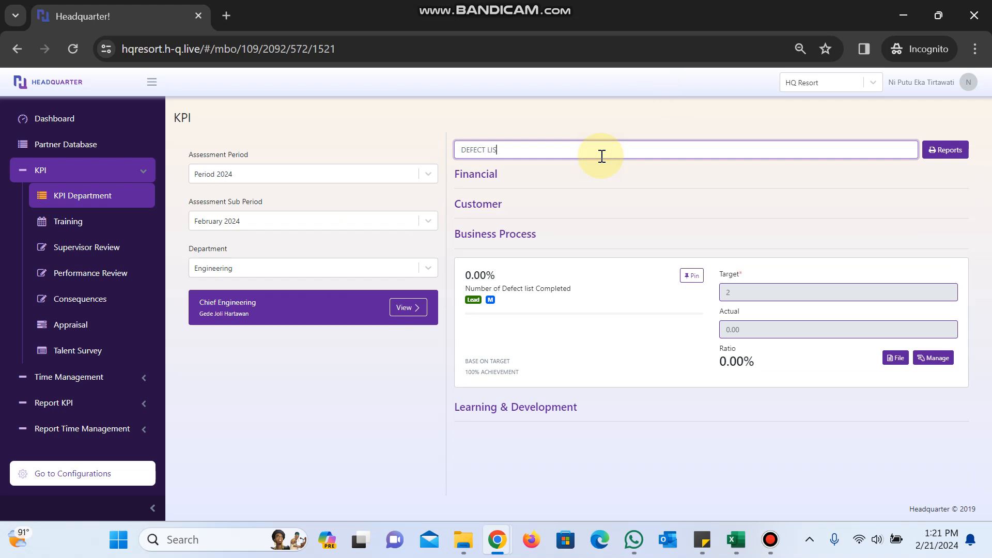
left_click(934, 358)
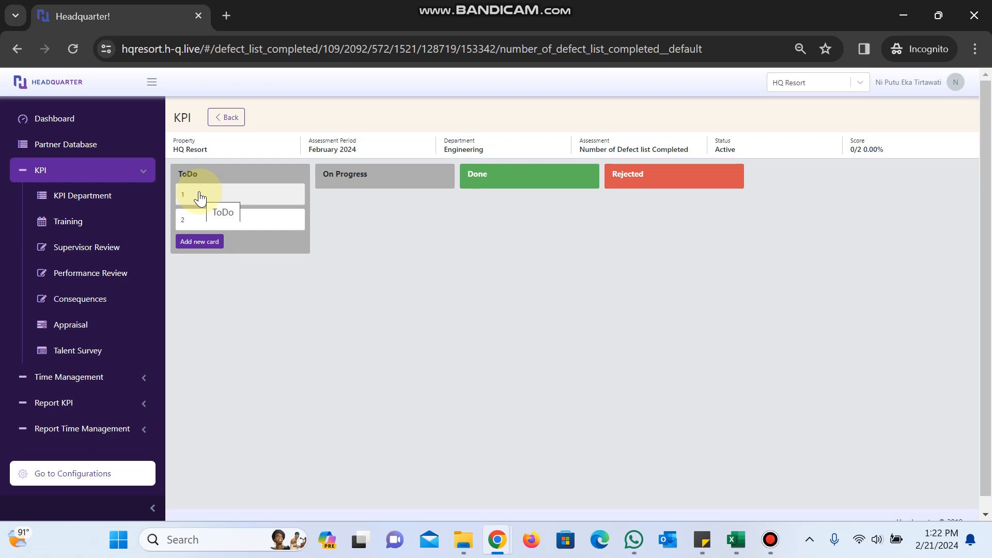
left_click(230, 115)
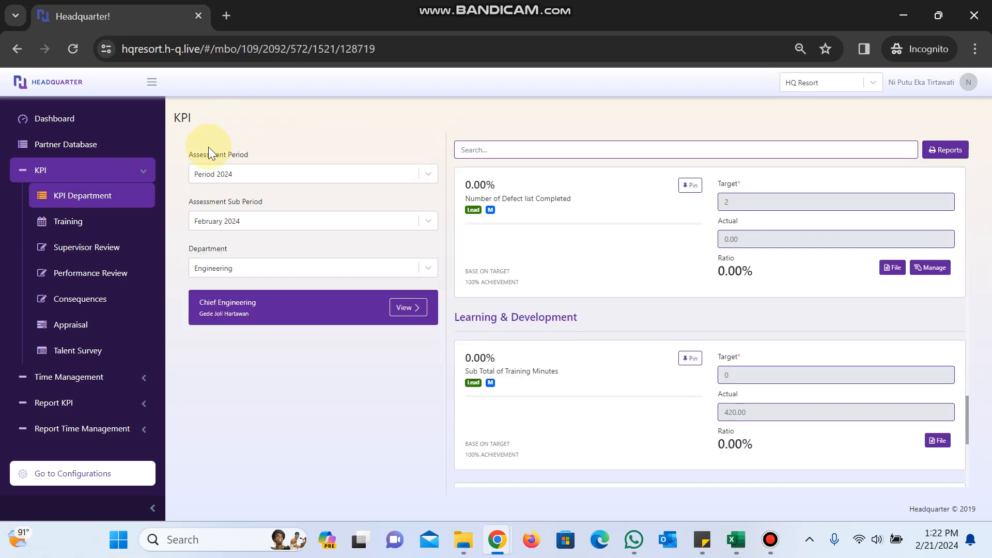
Switch the KPI department to Finance & Accounting and view the Book Keeper's KPIs.
left_click(229, 269)
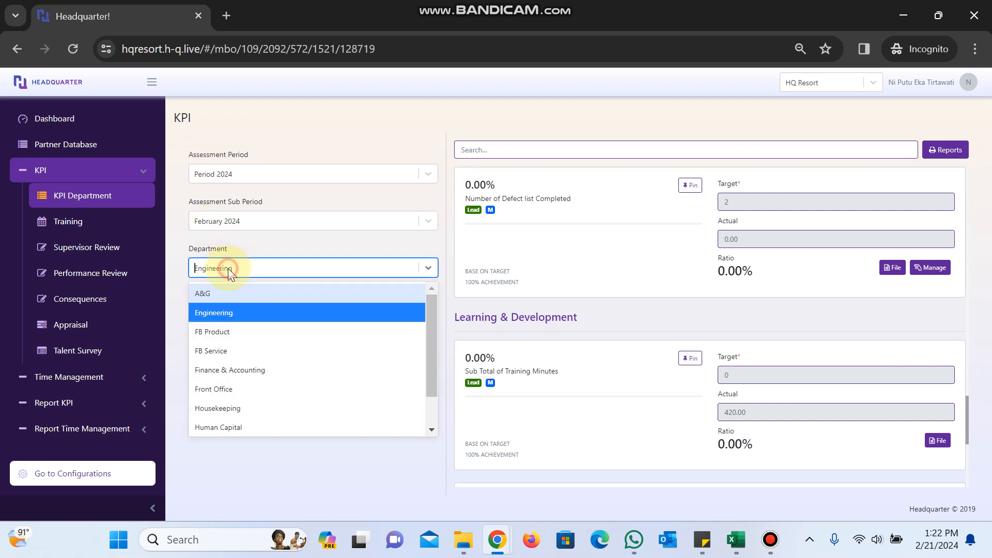
left_click(220, 370)
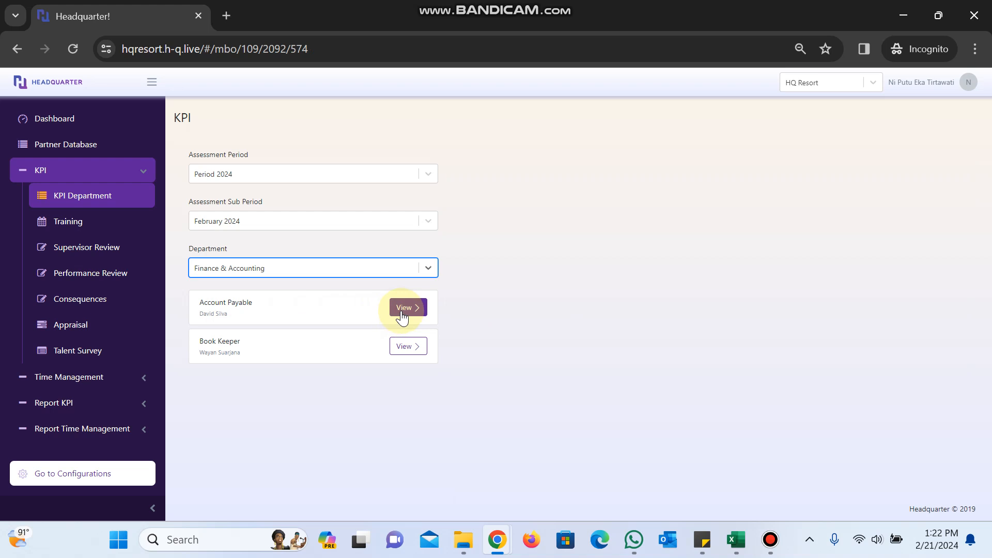
left_click(402, 349)
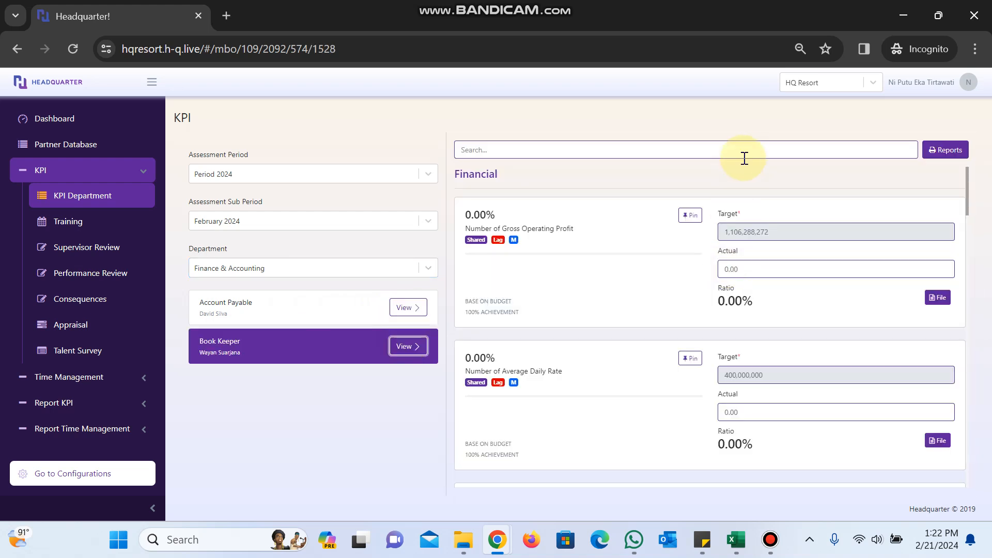
Search the Book Keeper's KPIs for "INTER" and view the Number of Internal Audit Passed board, returning to the KPI list.
left_click(738, 149)
type("INTER")
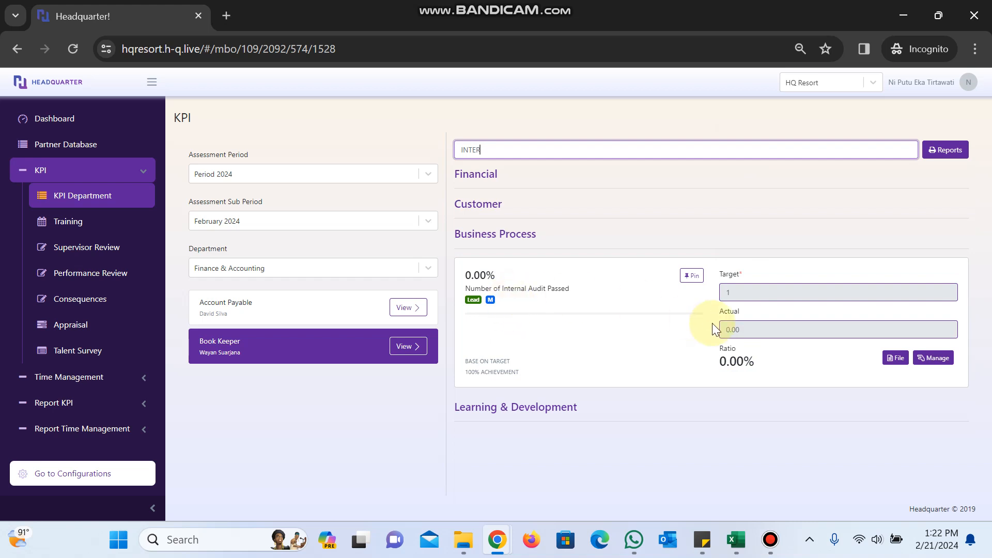
left_click(932, 358)
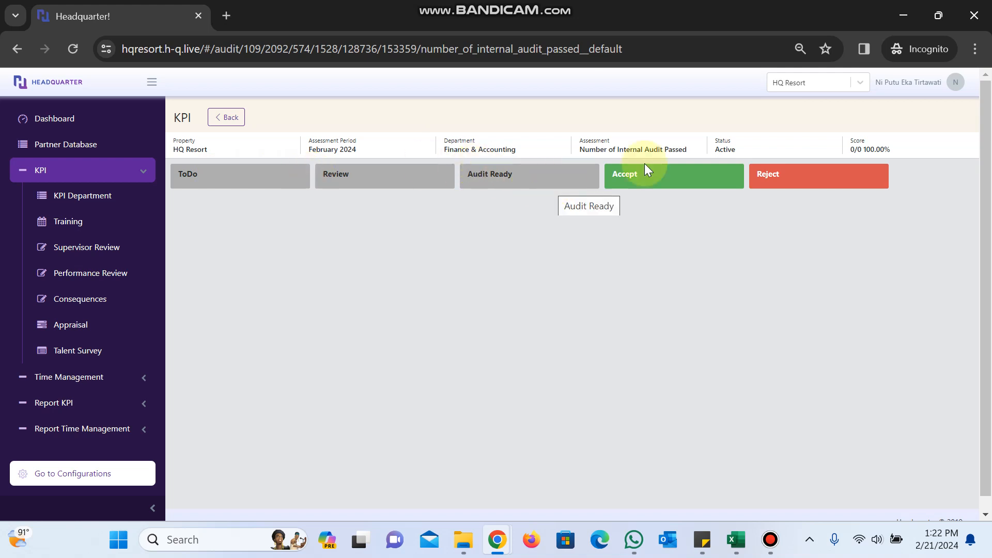
left_click(225, 116)
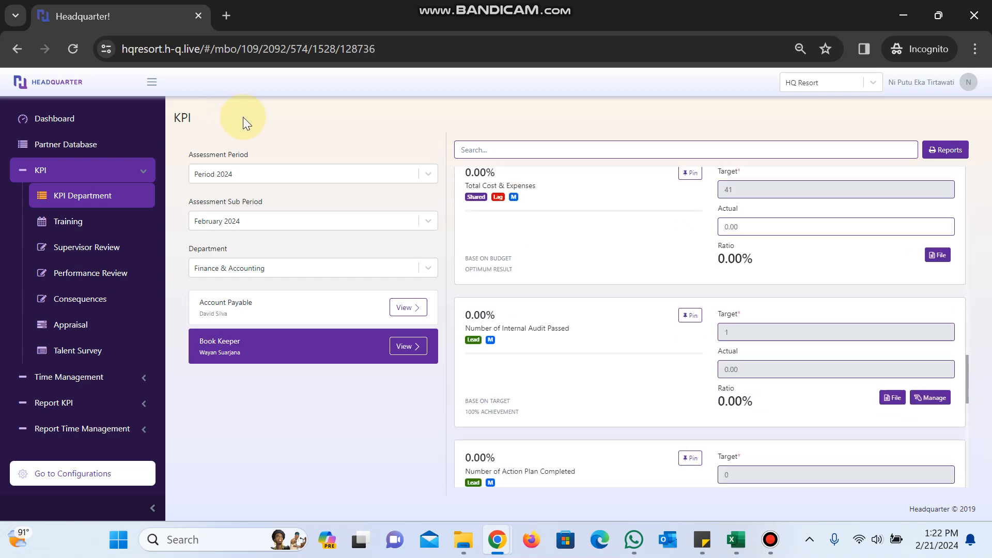
Switch the KPI department to Front Office and view the Front Office Manager's KPIs.
left_click(333, 265)
left_click(334, 265)
left_click(333, 265)
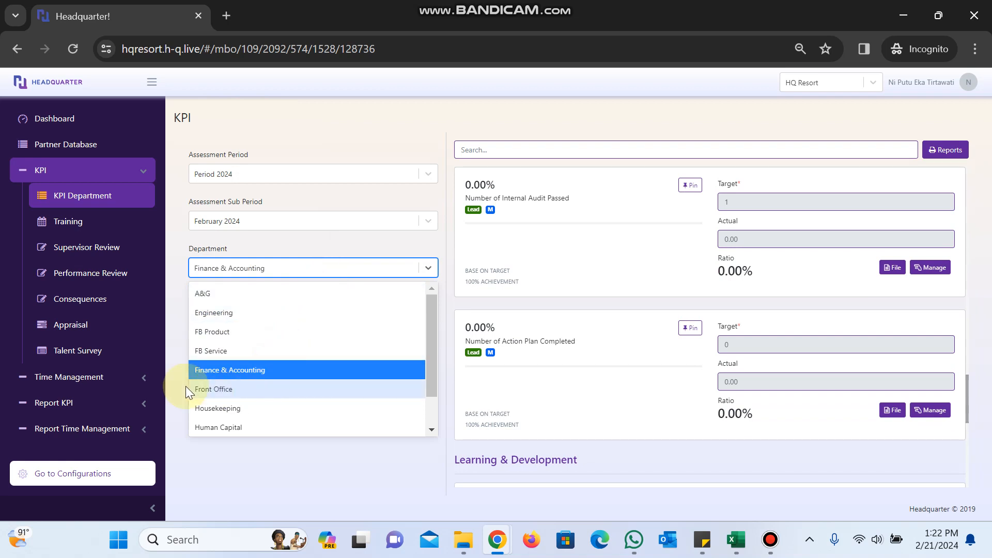
left_click(220, 389)
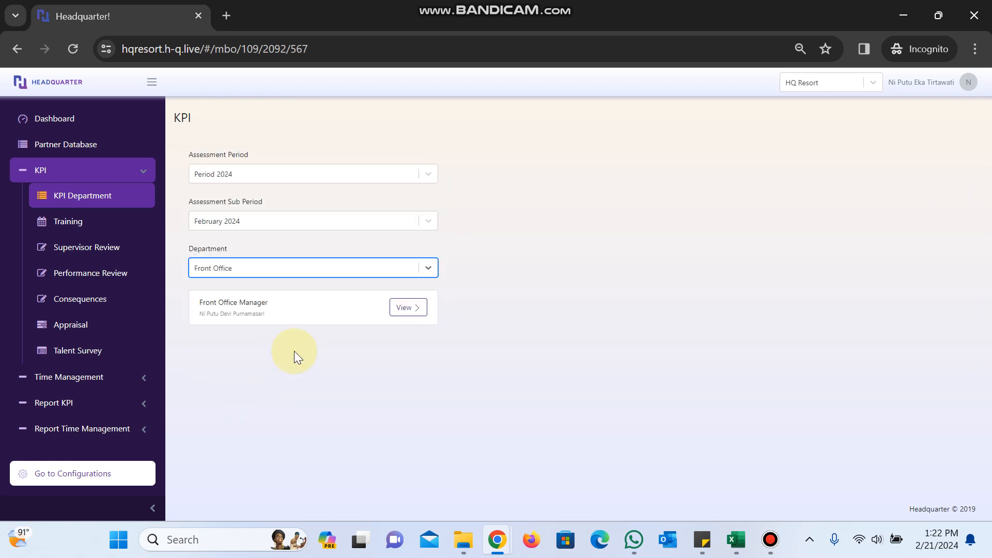
left_click(406, 308)
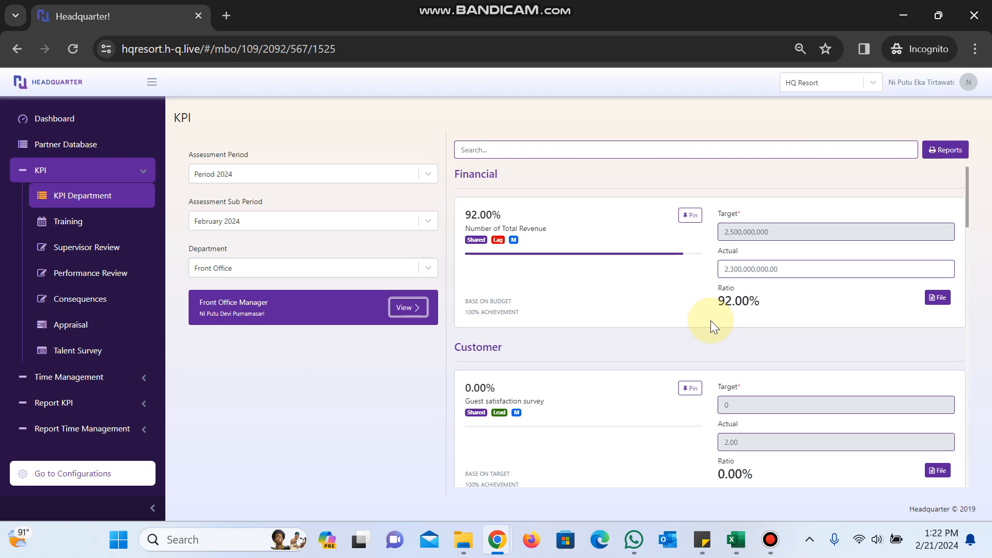
Find the Number of Guest Complaint KPI and open its card management board.
scroll(710, 323, "down", 3)
scroll(711, 320, "down", 5)
scroll(711, 320, "up", 3)
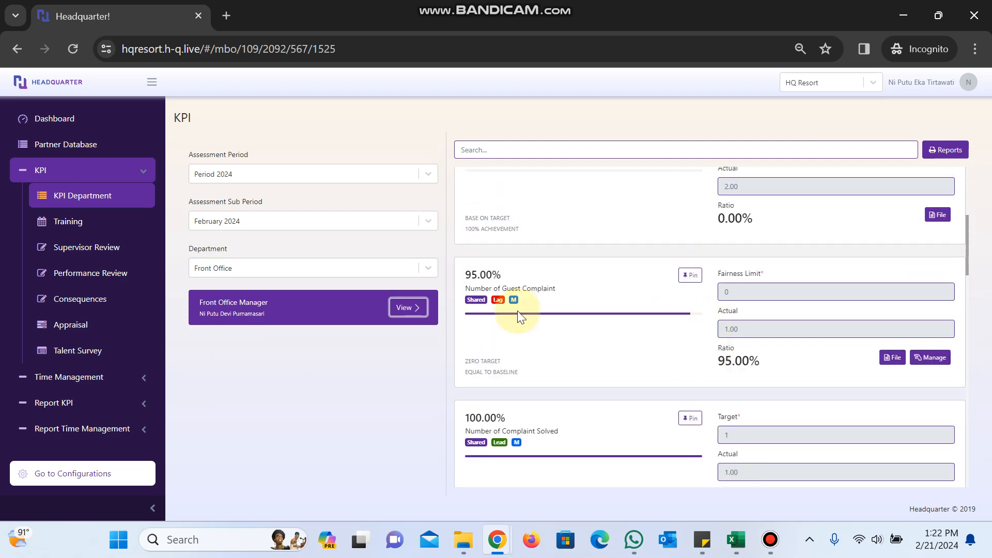
left_click(932, 360)
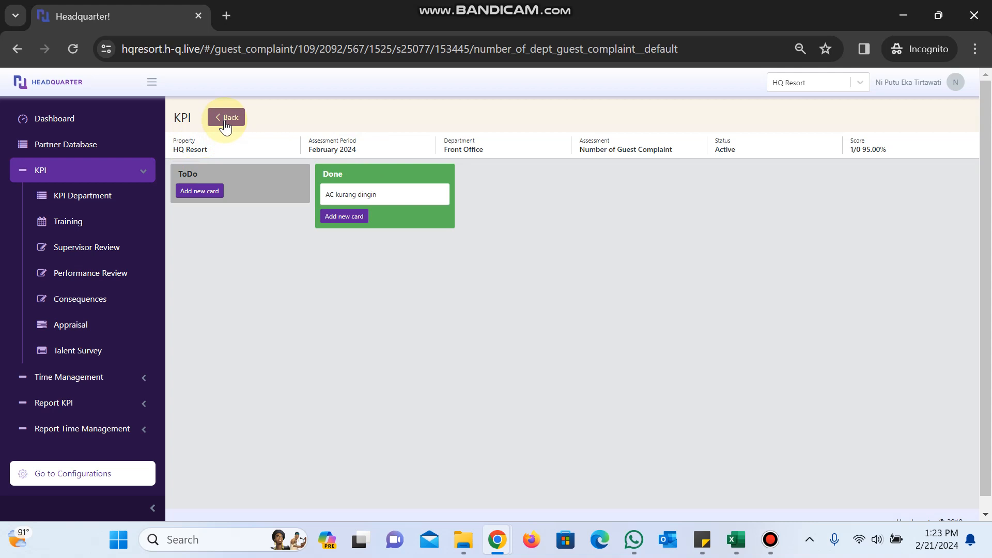
Go to the configuration area and list the talent positions of the Engineering department.
left_click(72, 474)
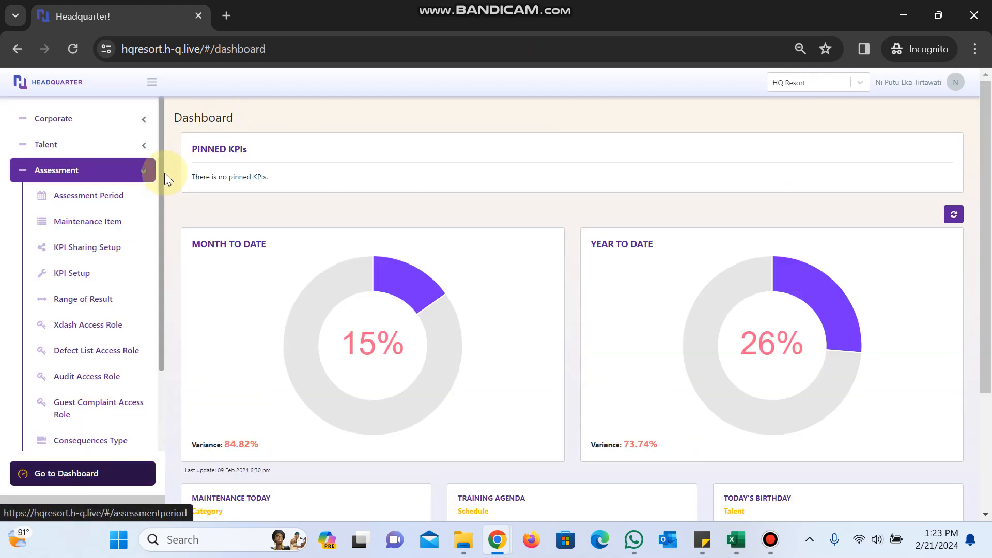
left_click(144, 170)
left_click(133, 148)
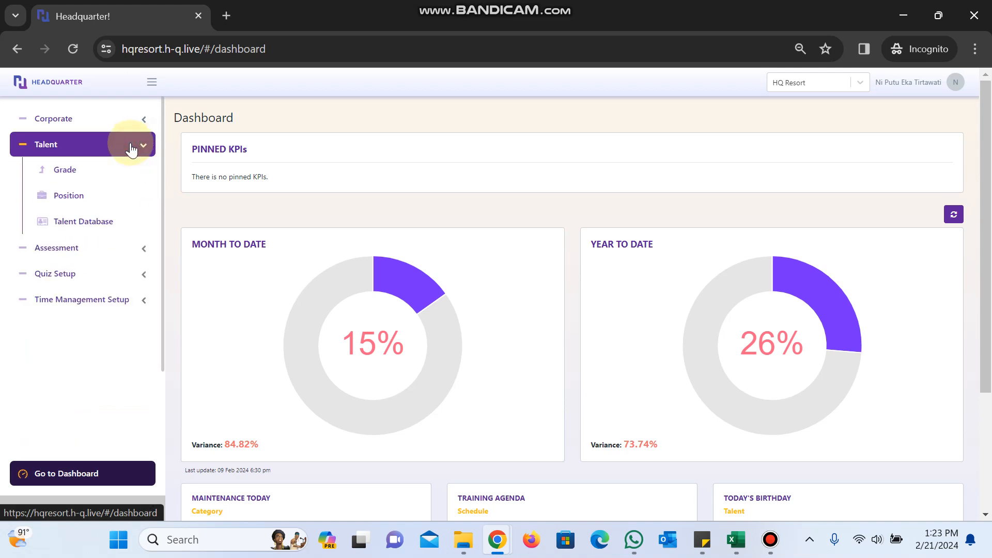
left_click(100, 191)
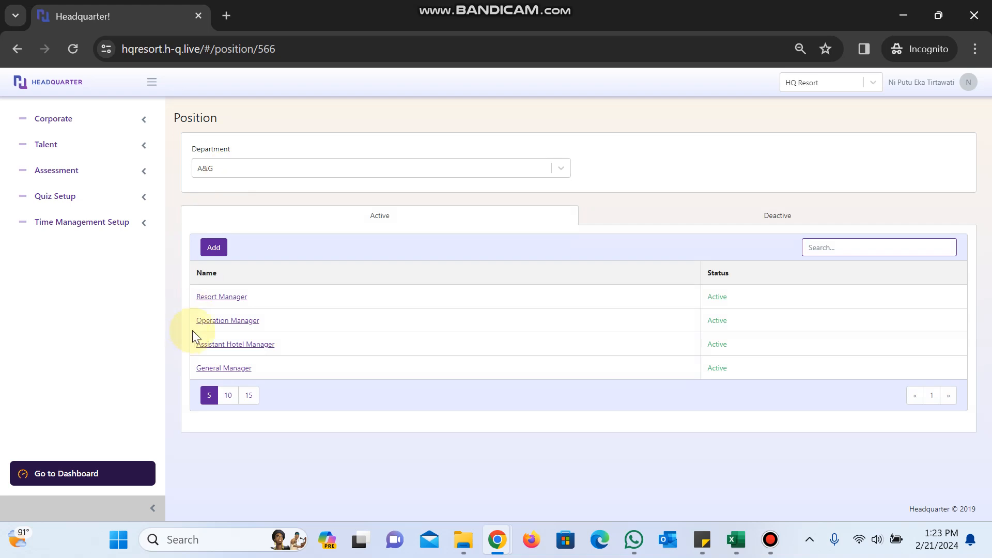
left_click(266, 167)
left_click(243, 217)
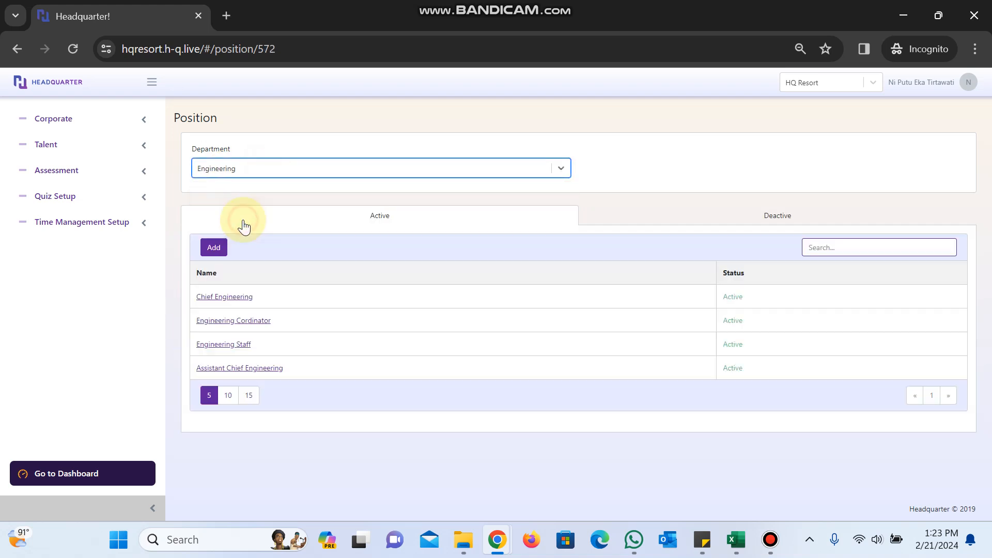
Examine the available grade options for the Chief Engineering position and the grade assigned to Engineering Cordinator, leaving both unedited.
left_click(230, 298)
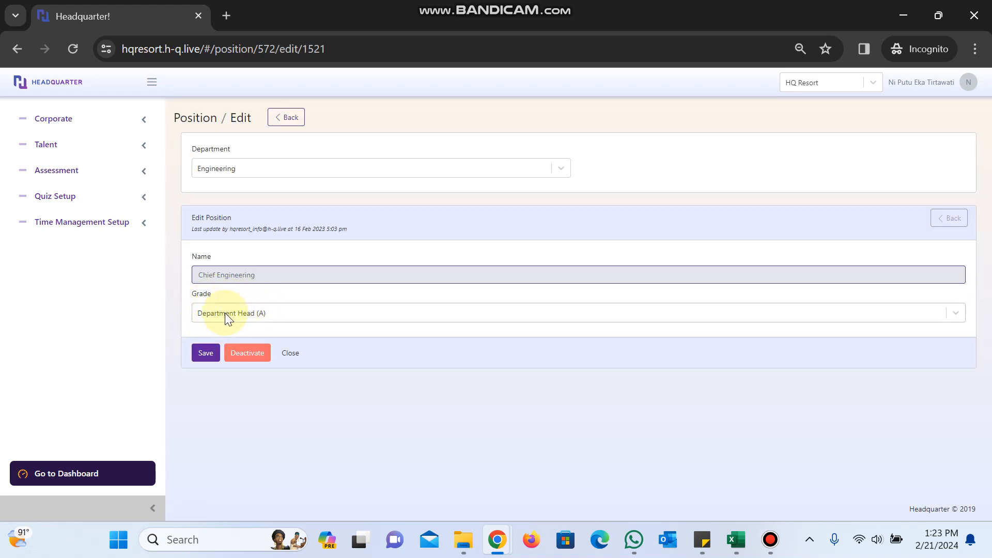
left_click(240, 319)
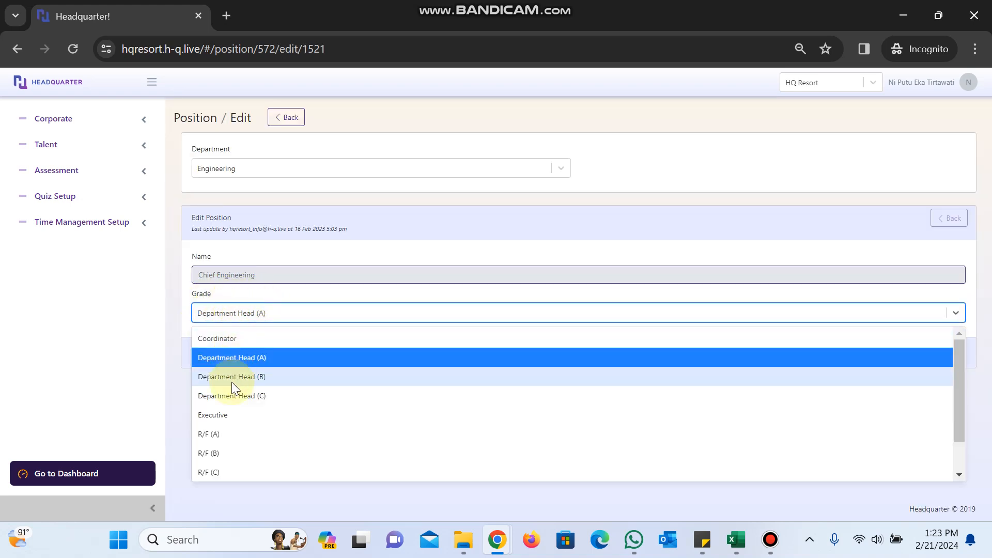
scroll(237, 405, "down", 1)
scroll(236, 405, "up", 1)
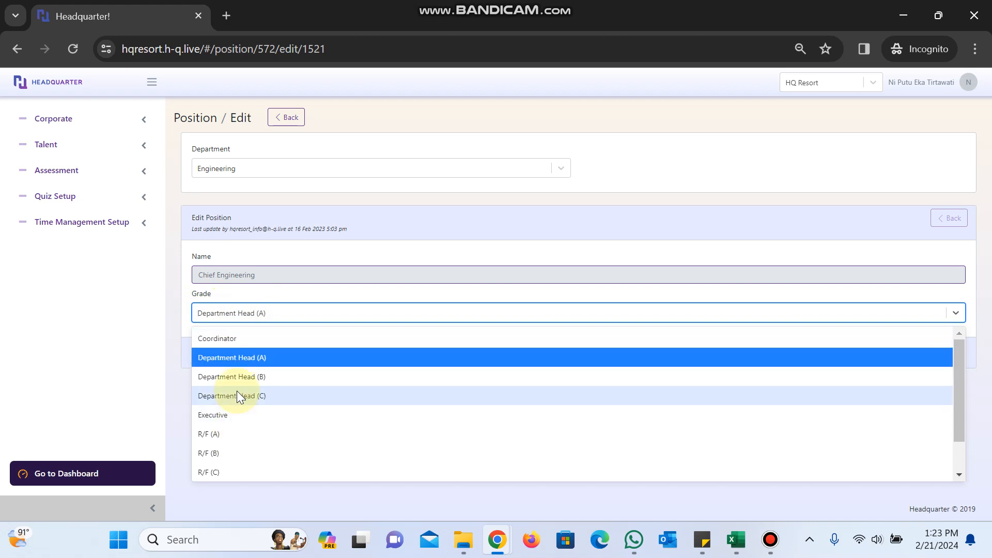
scroll(234, 386, "down", 1)
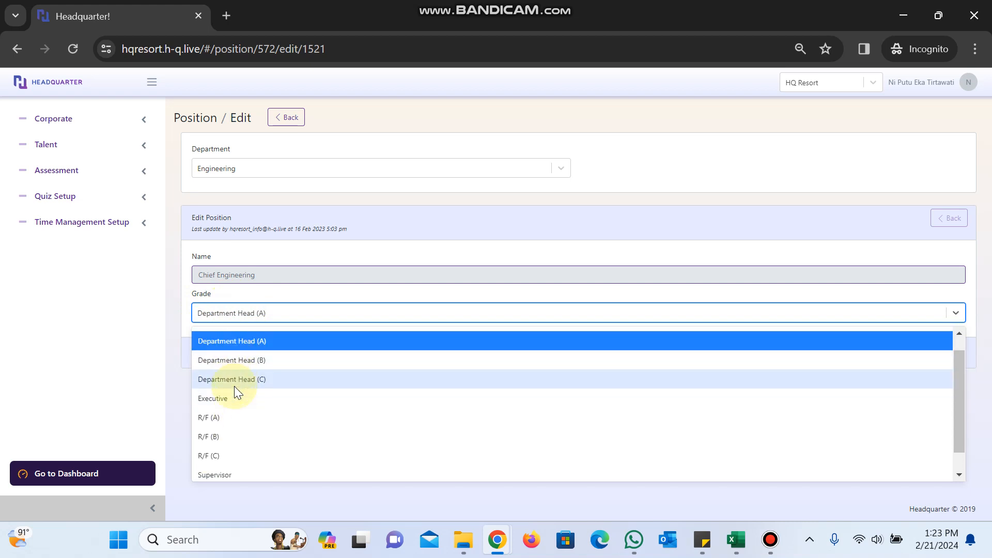
scroll(234, 390, "down", 1)
scroll(236, 392, "up", 2)
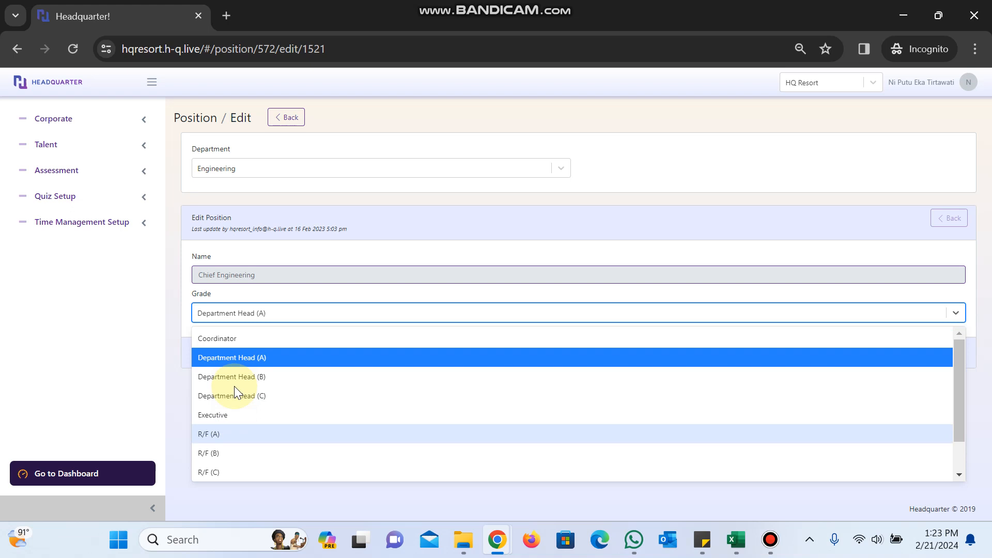
left_click(283, 119)
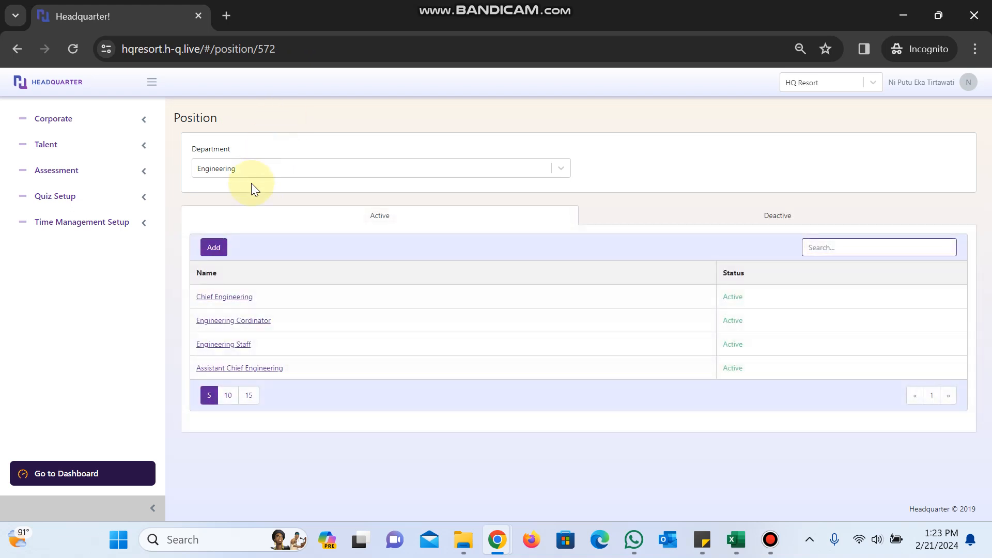
left_click(241, 321)
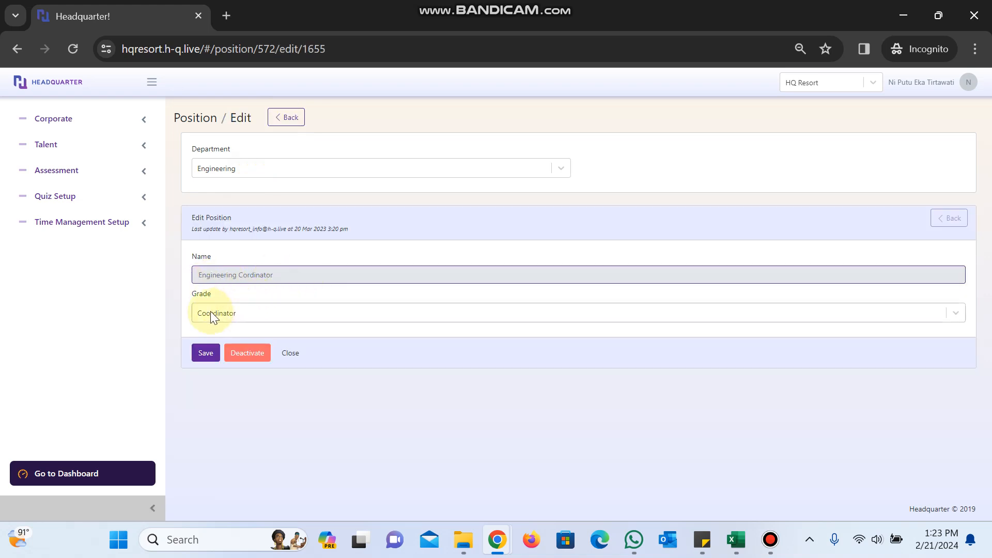
left_click(286, 119)
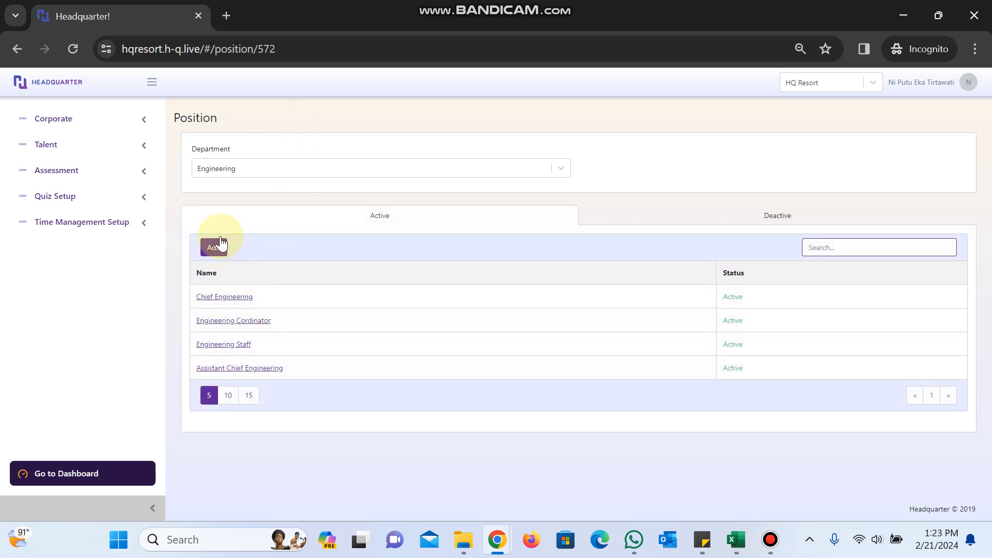
Open the talent Grade list and show 15 entries per page.
left_click(146, 148)
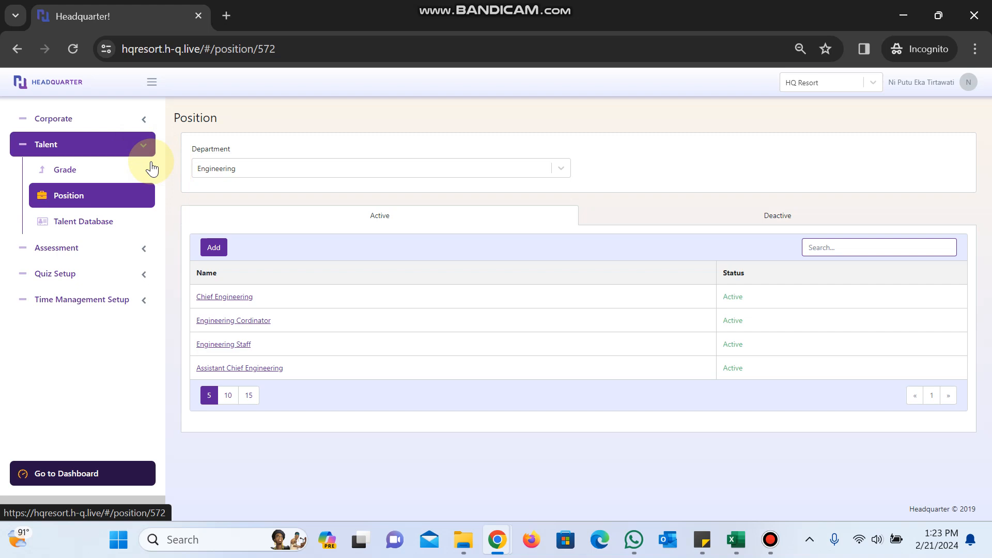
left_click(115, 169)
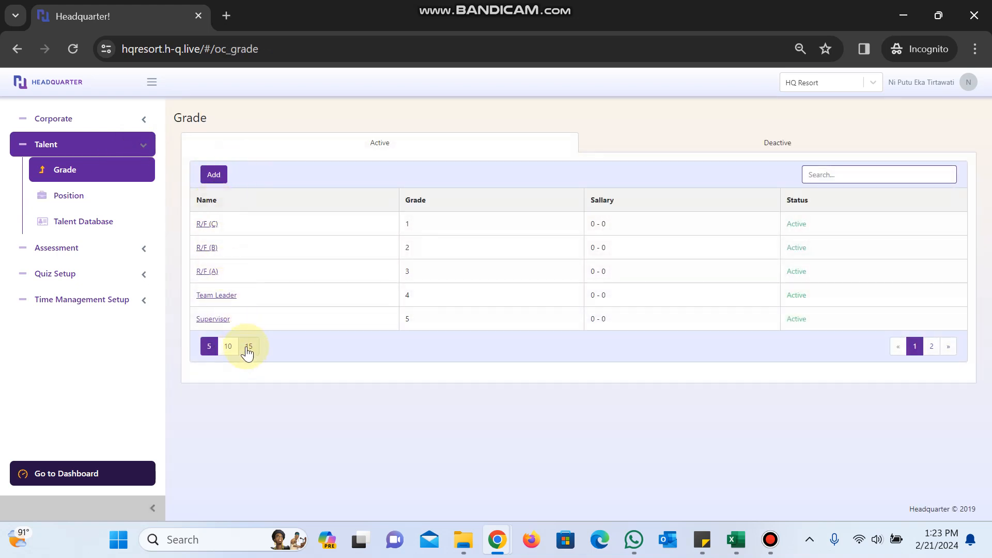
left_click(248, 346)
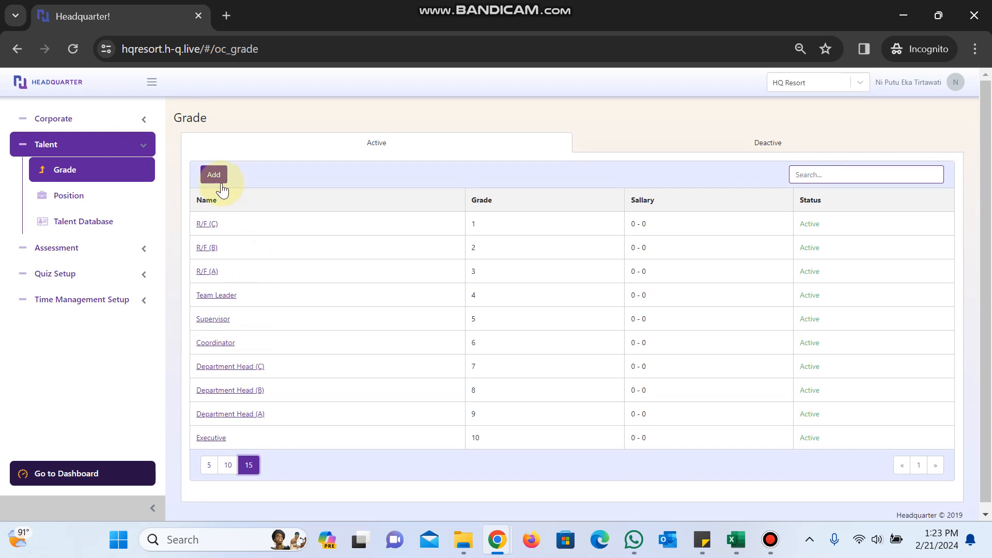
View the form for adding a new grade, close it without saving and show 15 grades per page.
left_click(217, 181)
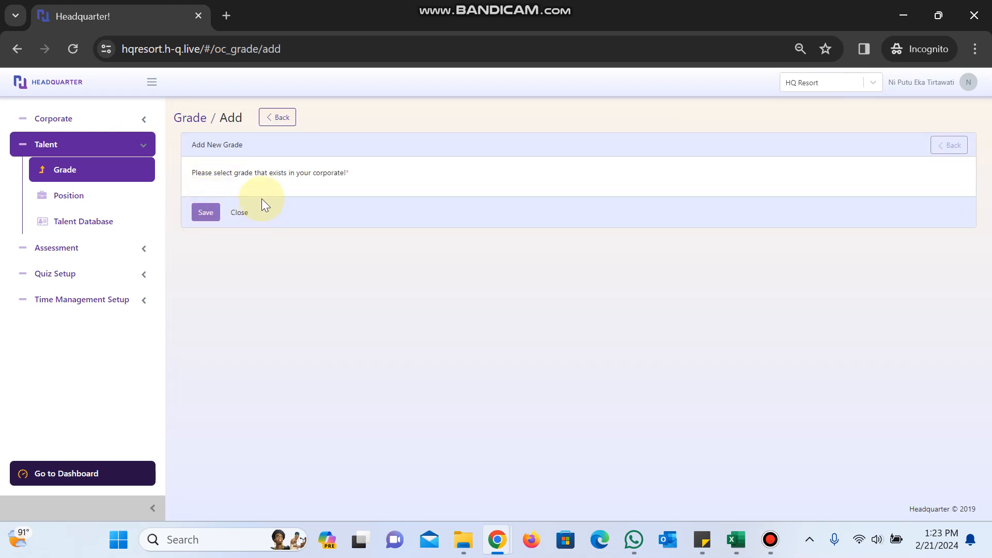
left_click(242, 214)
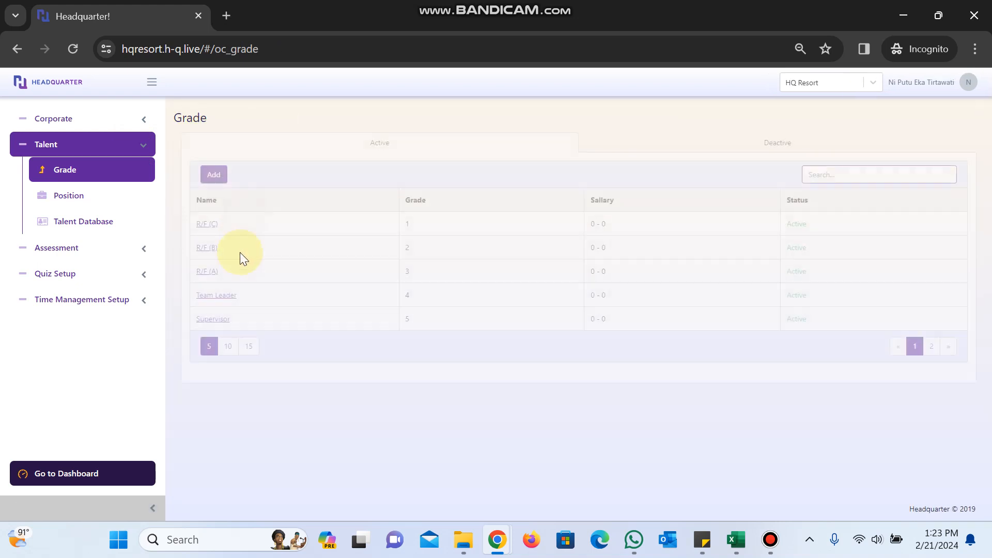
left_click(253, 343)
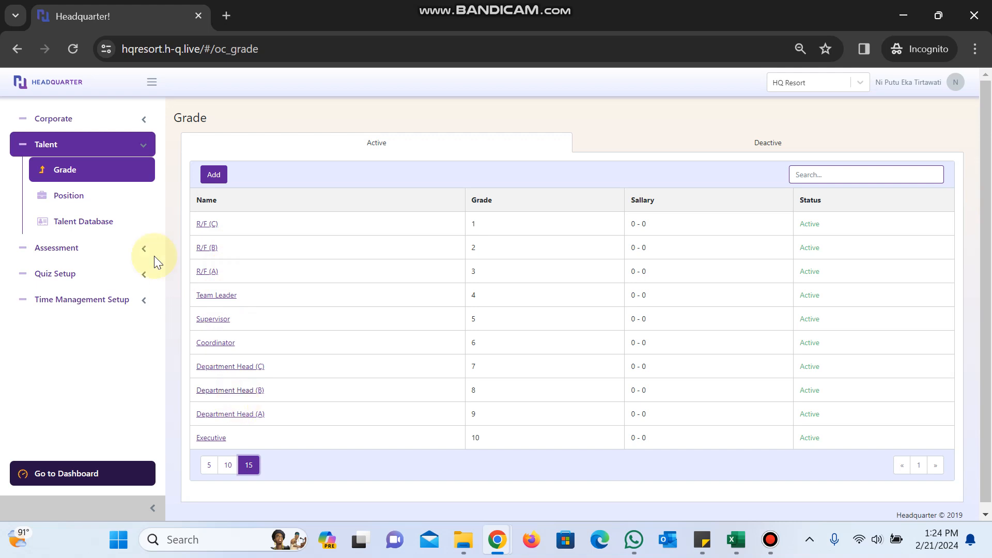
List the talent positions of the Engineering department, view the Chief Engineering position and return to the list unedited.
left_click(108, 204)
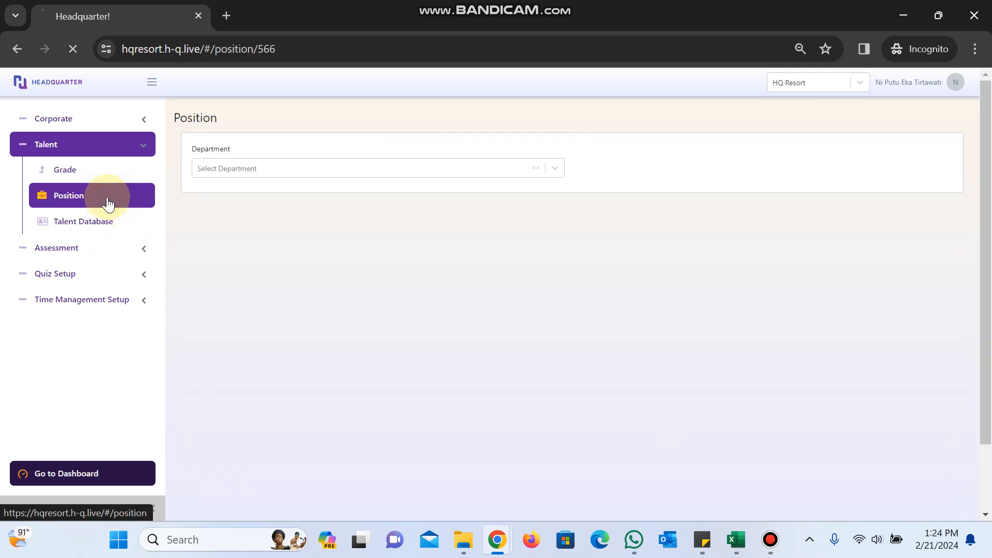
left_click(264, 169)
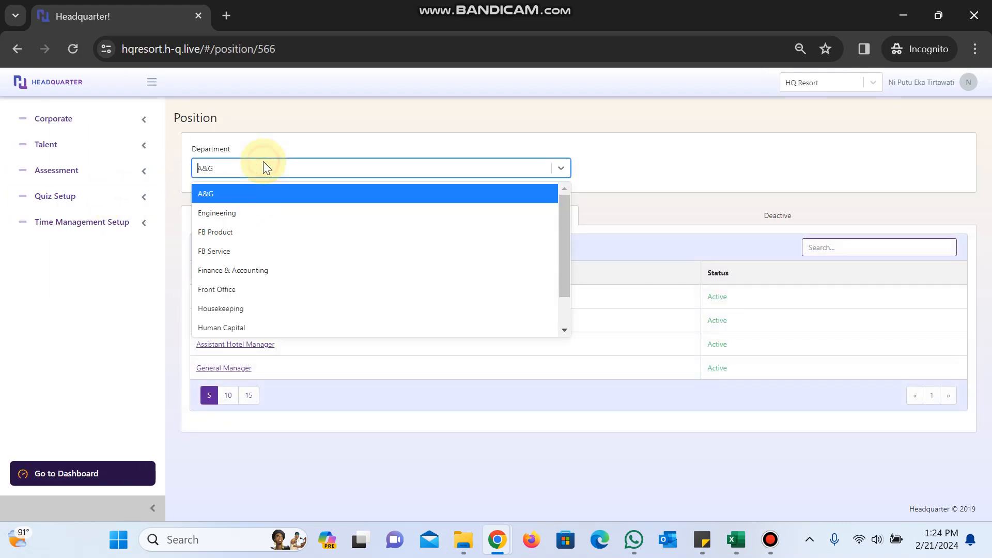
left_click(228, 212)
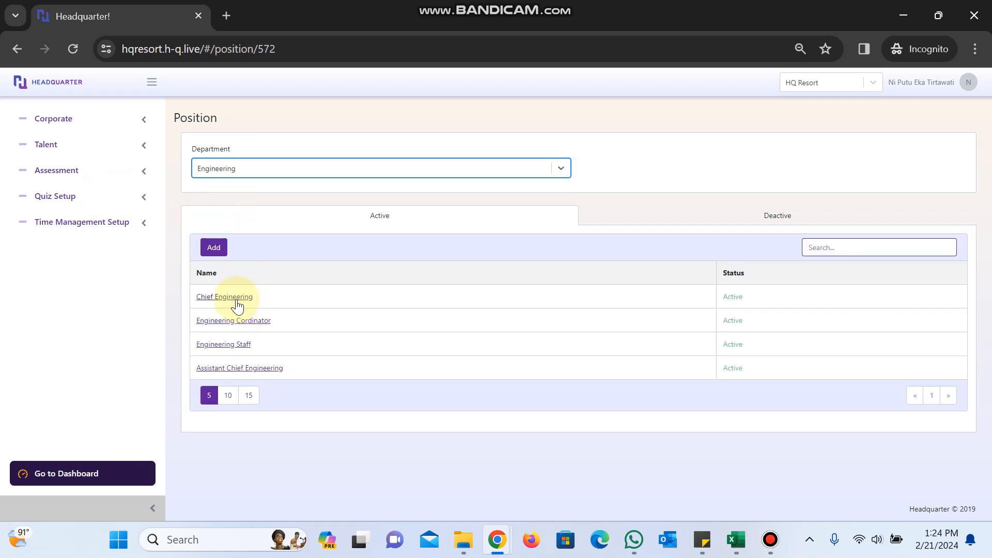
left_click(238, 298)
left_click(292, 118)
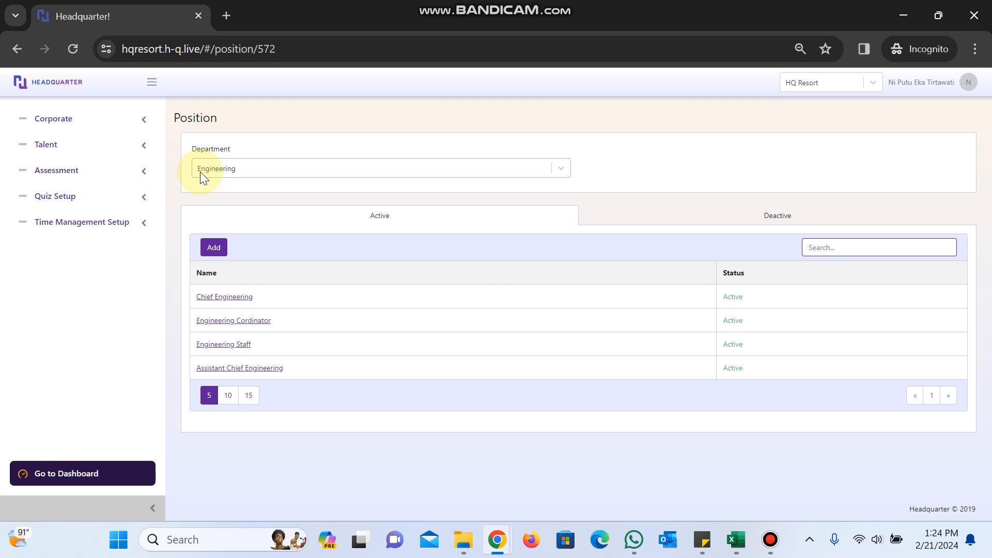
Show the Assessment configuration and view the access role pages for Defect List, Audit and Guest Complaint.
left_click(107, 176)
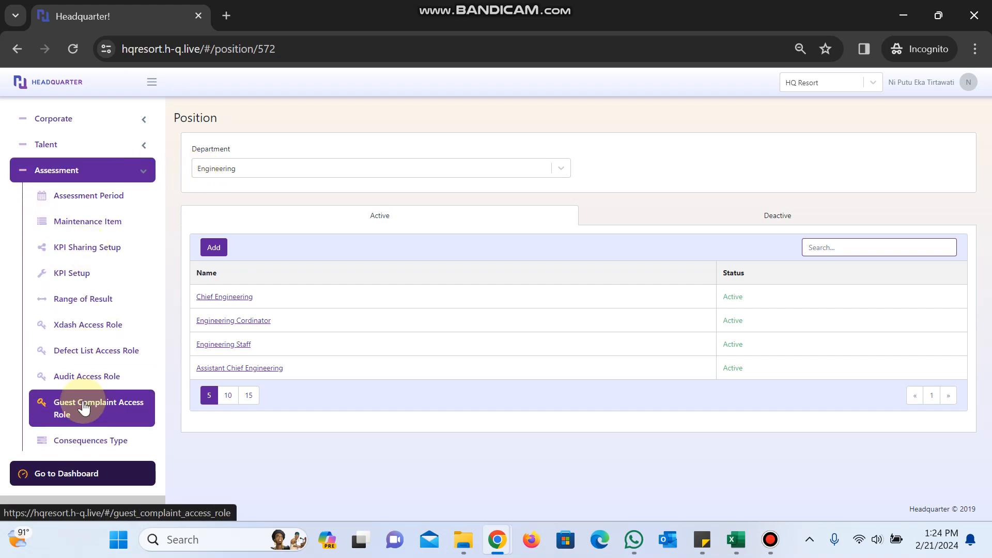
scroll(83, 408, "down", 2)
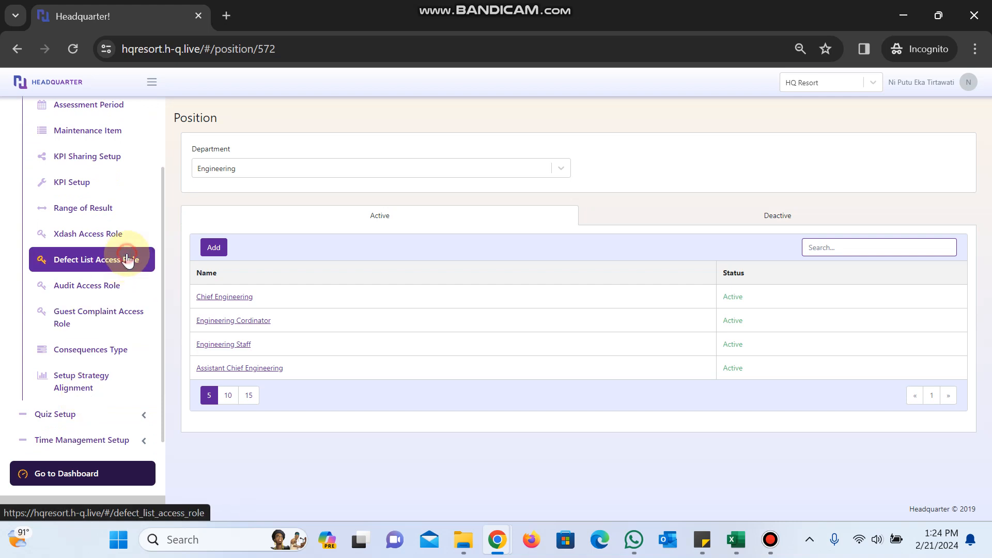
left_click(129, 259)
left_click(105, 284)
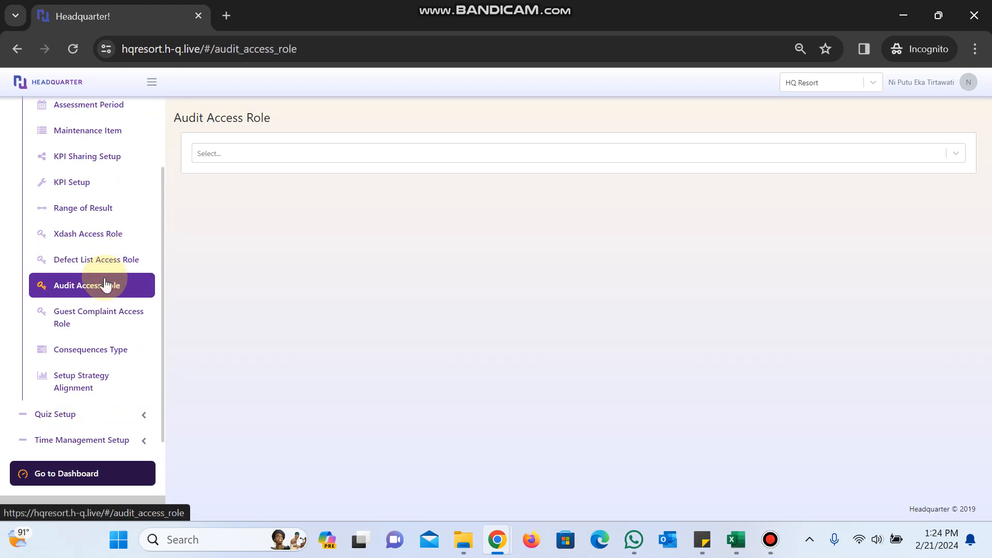
left_click(106, 322)
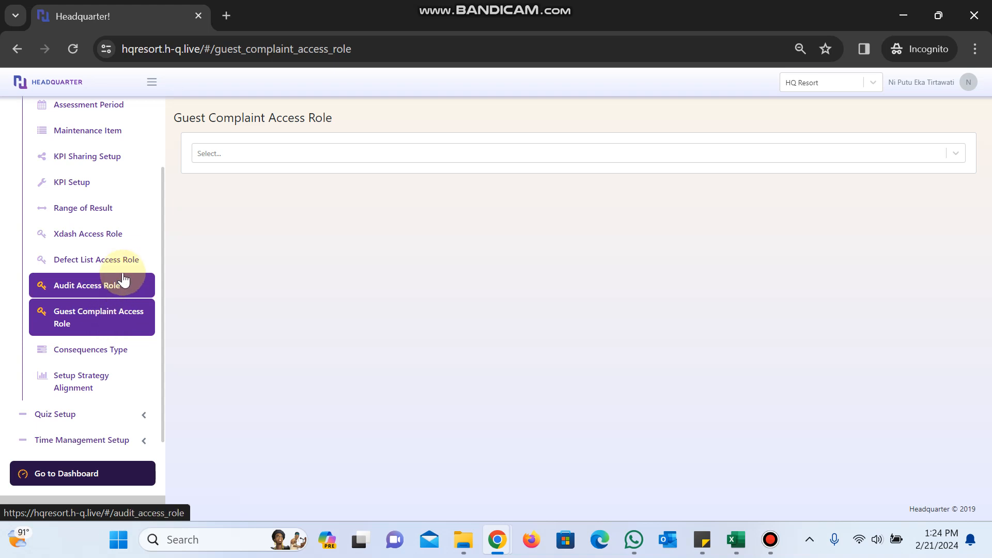
Return to the Defect List Access Role configuration and examine the ToDo permissions for each grade.
left_click(87, 265)
left_click(370, 155)
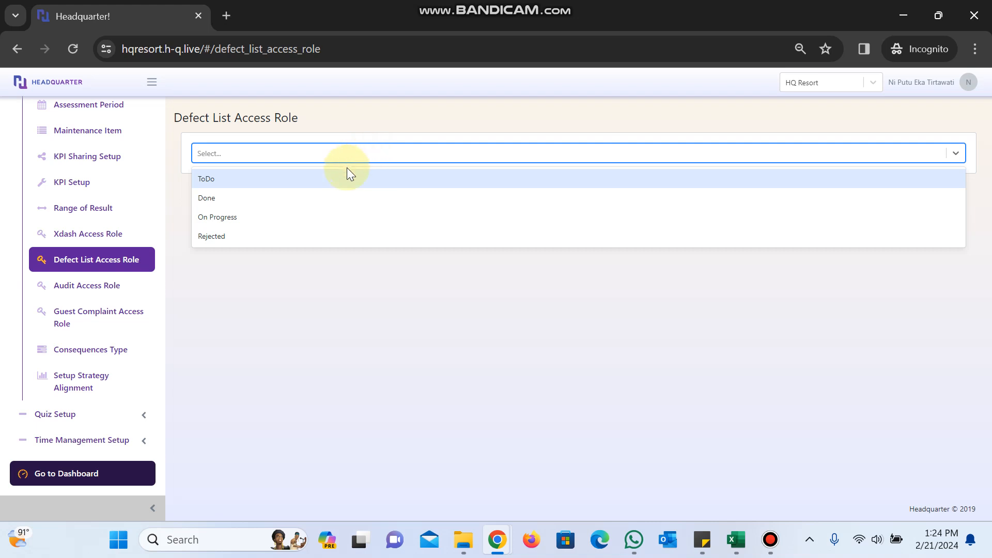
left_click(324, 179)
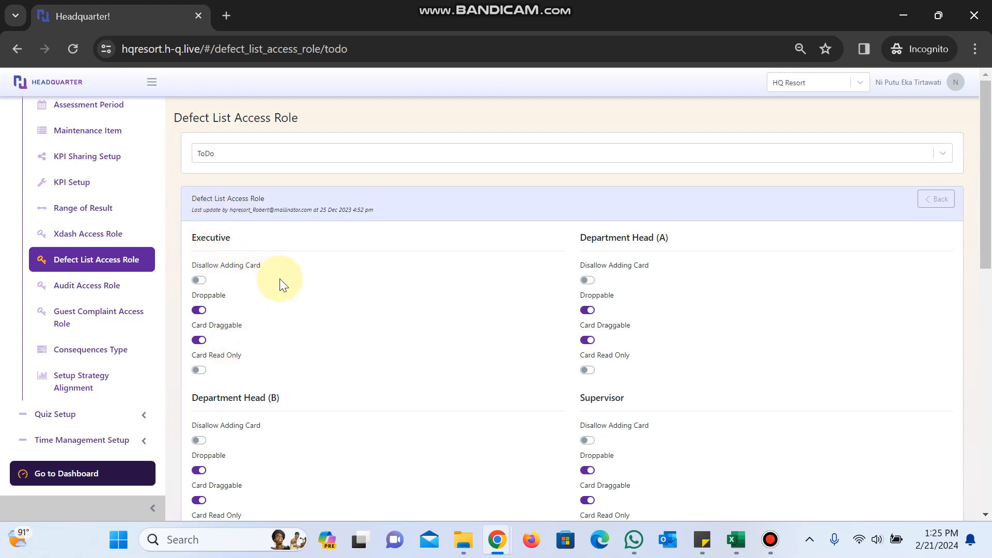
scroll(280, 279, "down", 2)
scroll(280, 279, "up", 2)
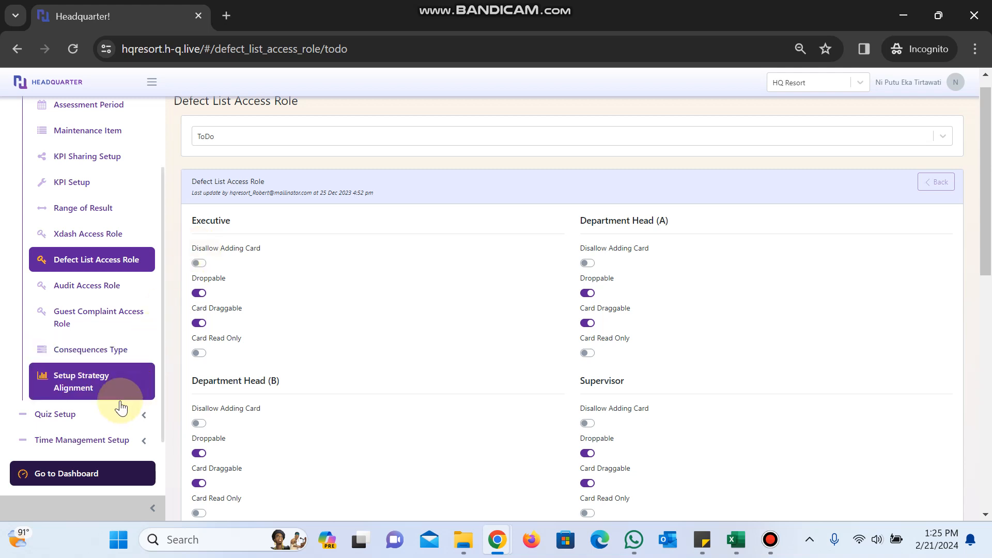
Open the dashboard in a separate browser tab and go to the KPI Department page there.
left_click(88, 476)
right_click(87, 476)
left_click(159, 262)
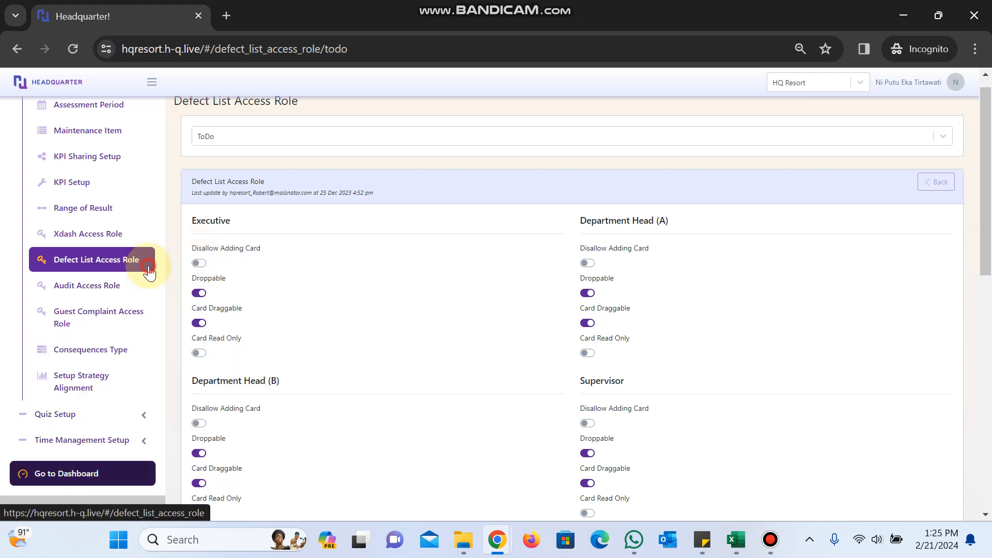
left_click(310, 6)
left_click(120, 173)
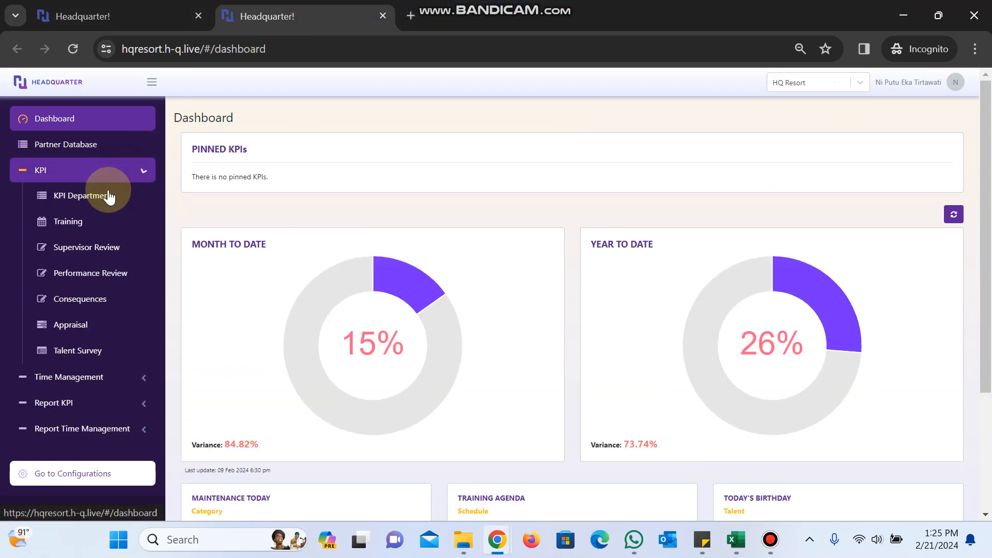
left_click(107, 195)
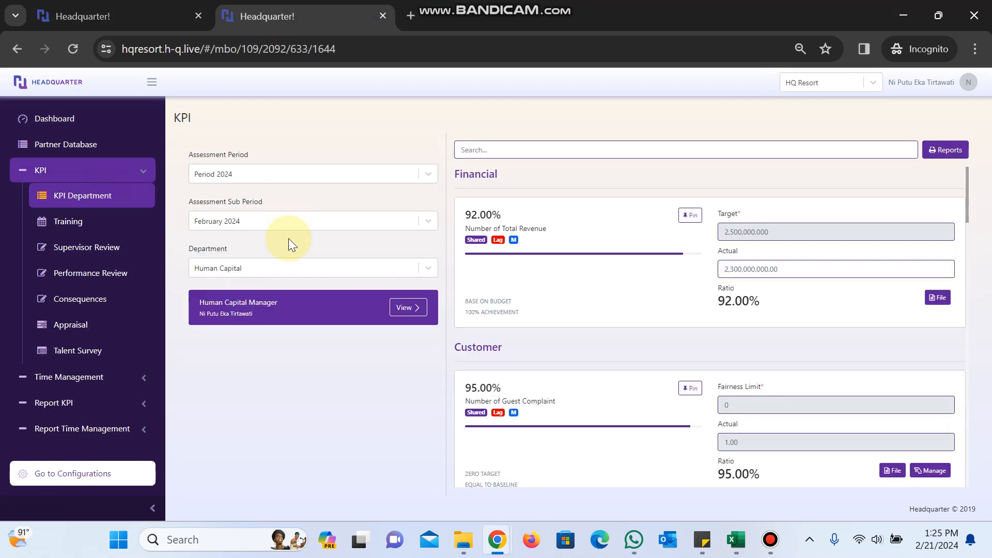
Show the Chief Engineering KPIs of the Engineering department, search for DEF and open the Number of Defect list Completed board.
left_click(283, 260)
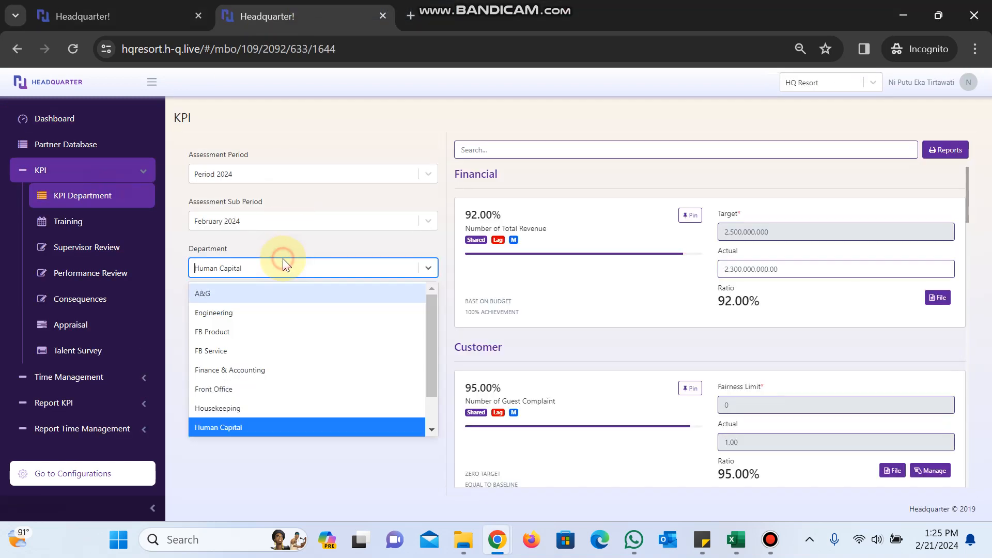
left_click(259, 311)
left_click(408, 307)
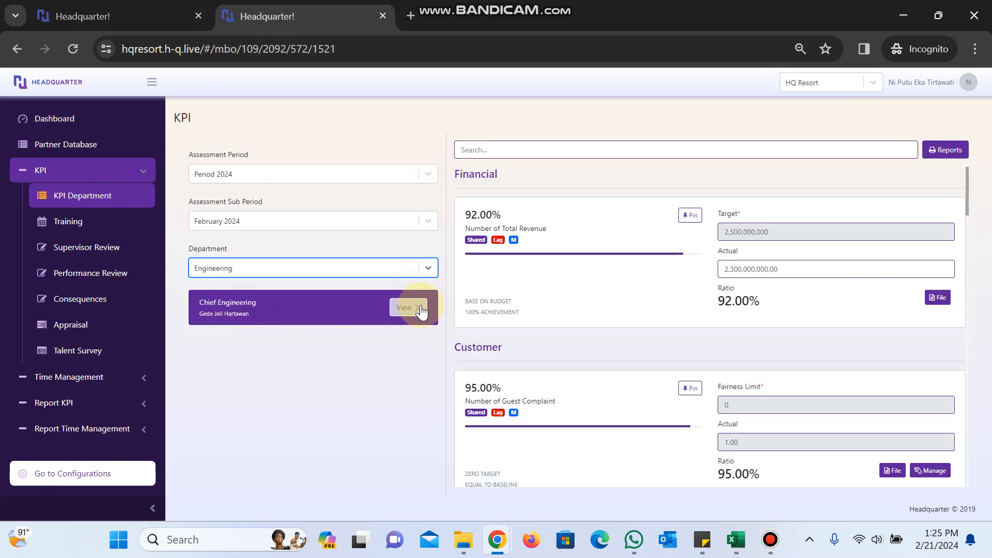
left_click(650, 150)
type("DEF")
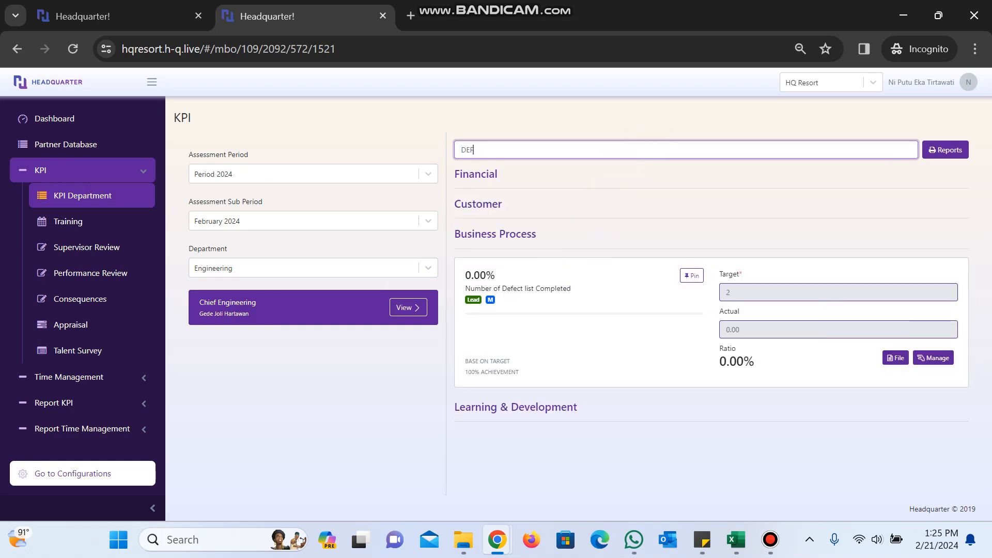
left_click(937, 358)
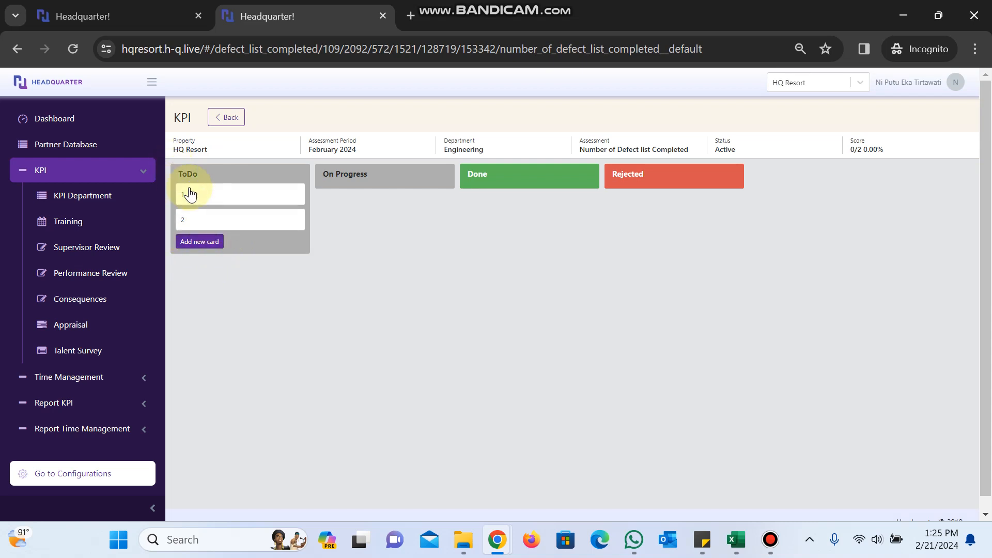
Check the ToDo access role settings against the defect board and try moving card 2 within the ToDo list.
left_click(150, 7)
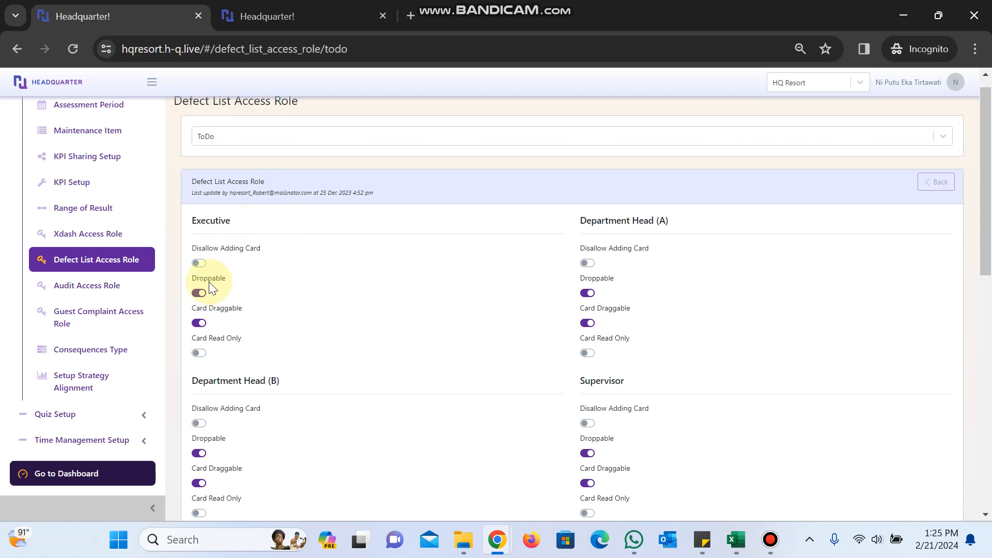
left_click(268, 20)
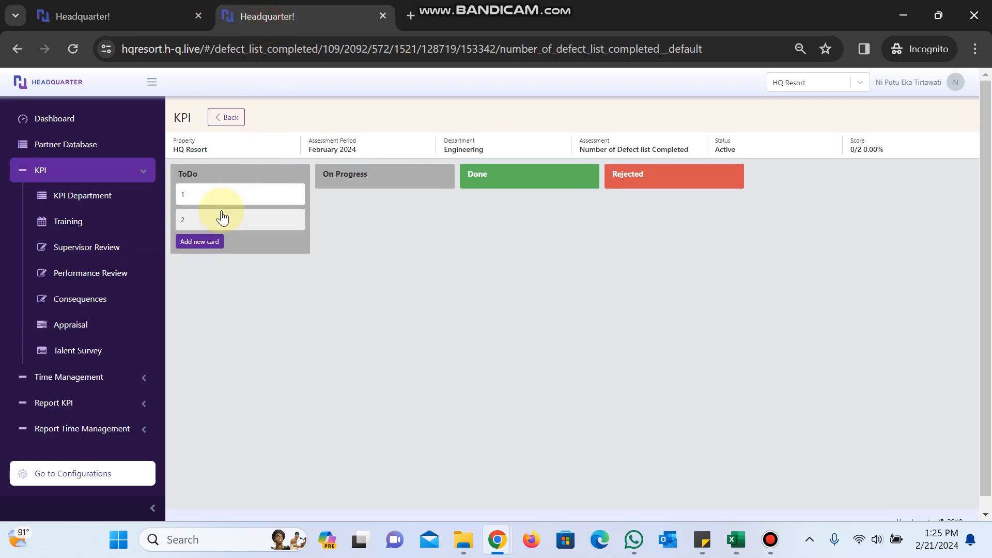
mouse_move(222, 217)
left_mouse_down()
mouse_move(222, 195)
mouse_move(216, 223)
mouse_move(216, 188)
mouse_move(215, 233)
mouse_move(215, 216)
left_mouse_up()
Add a new card titled 3 to the ToDo list of the defect board.
left_click(203, 241)
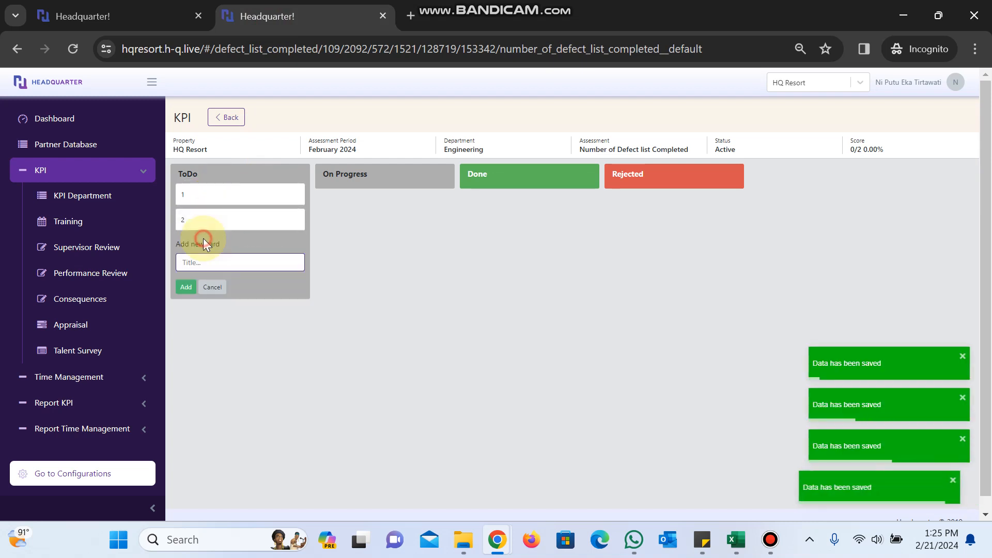
type("3")
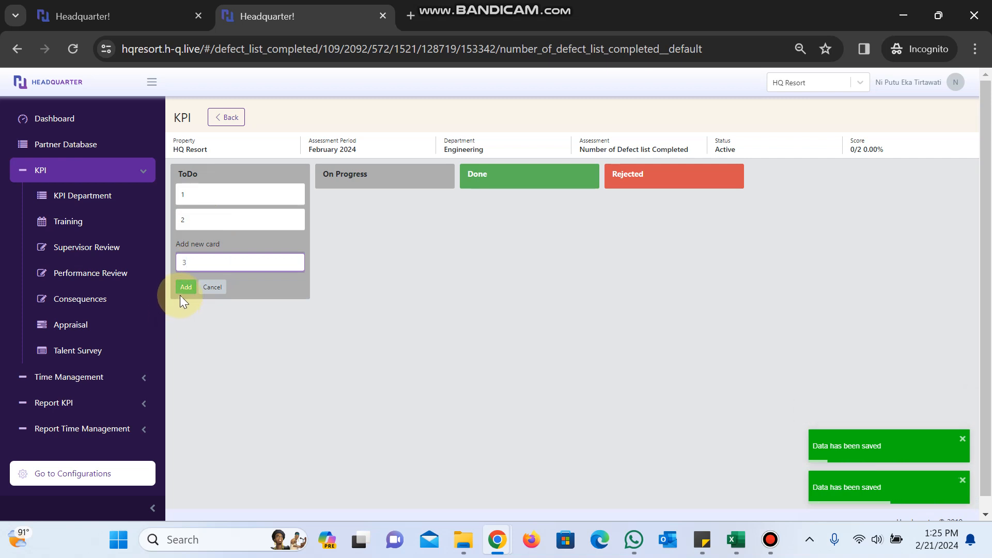
left_click(183, 291)
Try moving card 1 and put it back in the ToDo list, rechecking the ToDo access role settings in between.
left_click(223, 193)
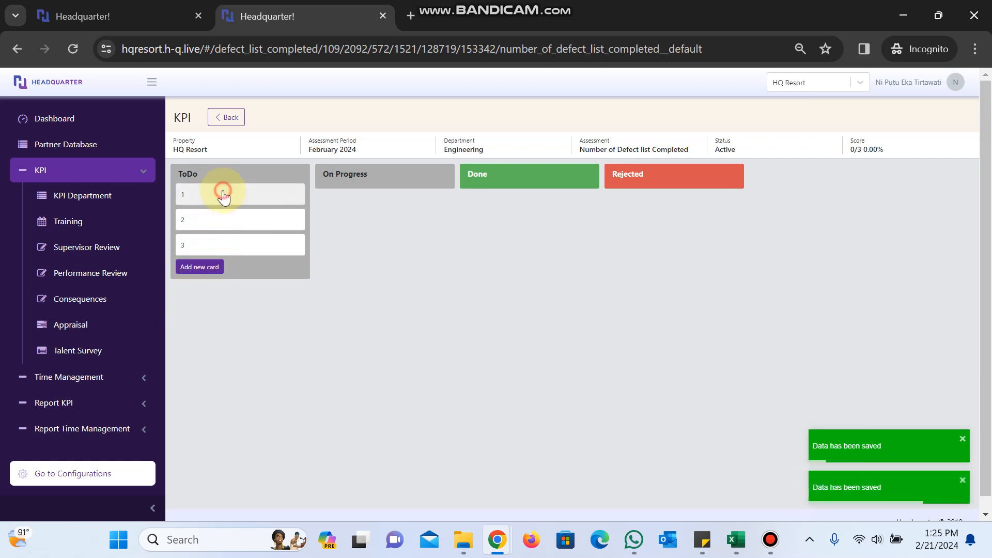
mouse_move(223, 193)
left_mouse_down()
mouse_move(213, 246)
mouse_move(215, 195)
left_mouse_up()
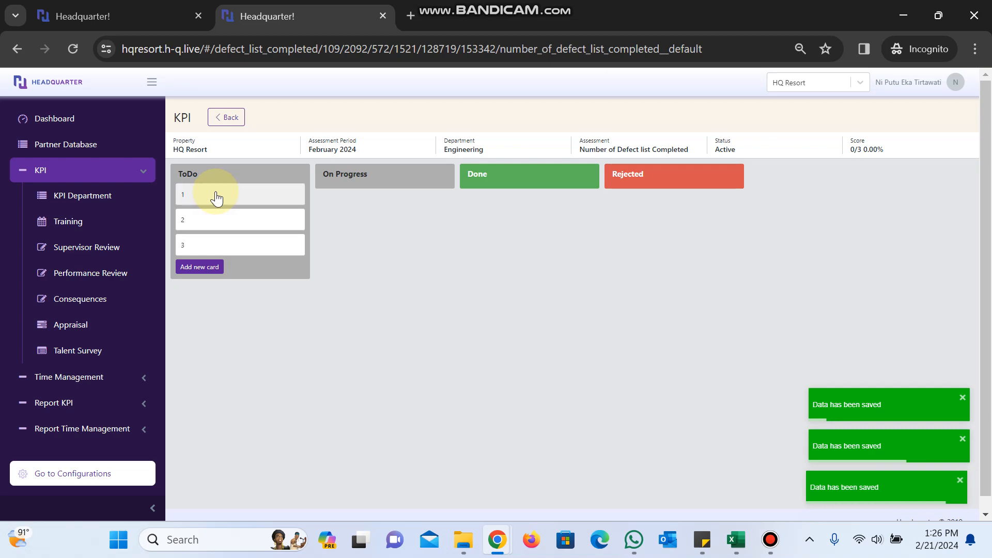
left_click(176, 6)
left_click(262, 6)
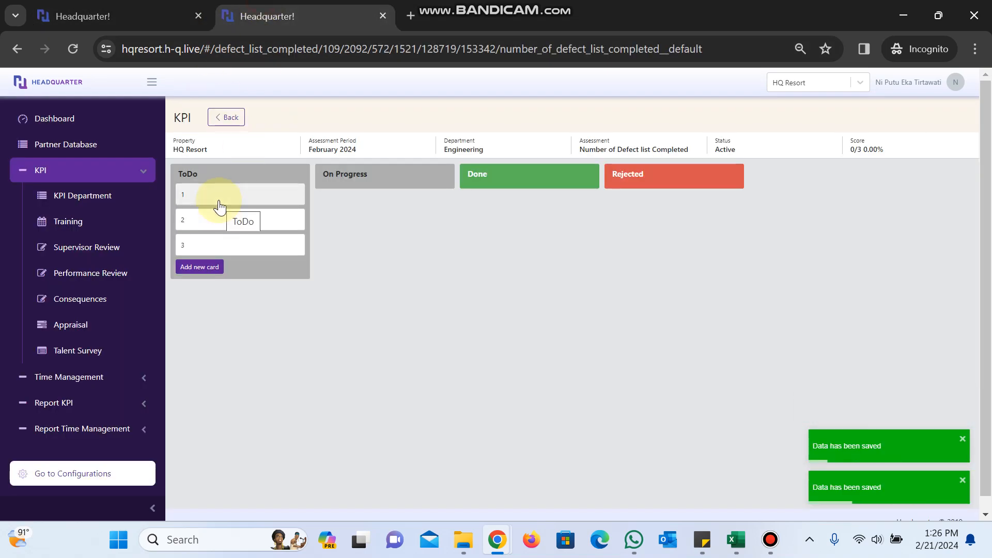
left_click_drag(219, 205, 243, 199)
Check the Card Read Only setting for ToDo, then view the detail form of card 1 and close it unchanged.
left_click(130, 15)
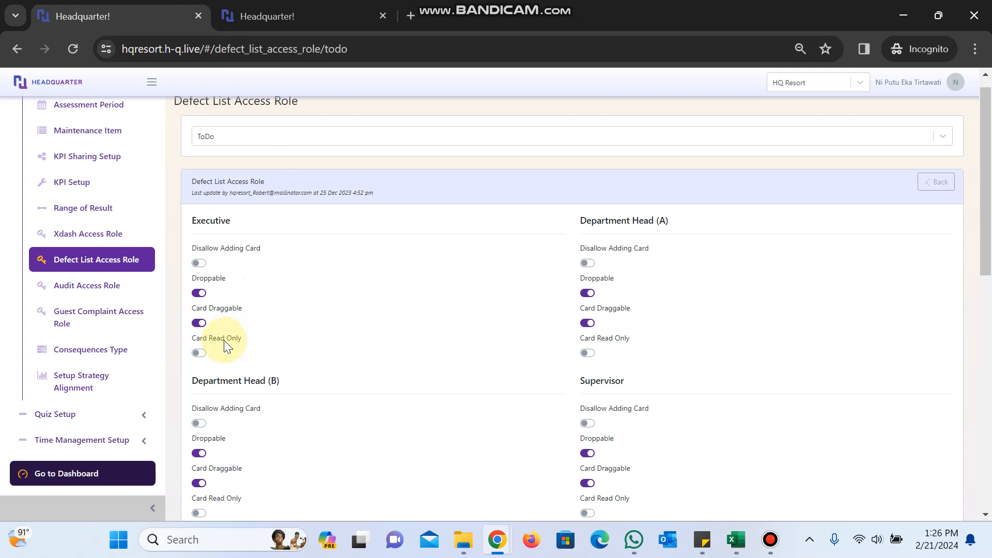
left_click(268, 16)
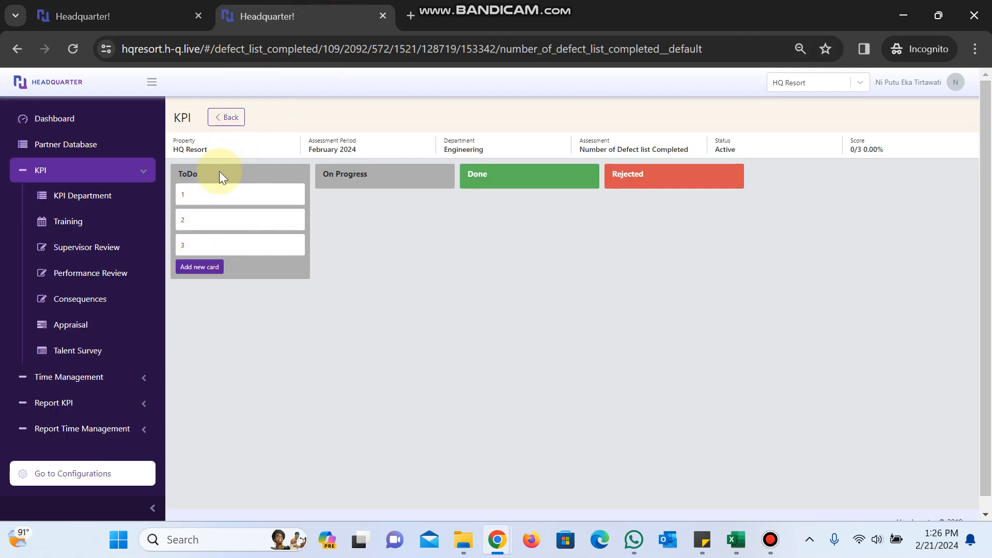
left_click(218, 194)
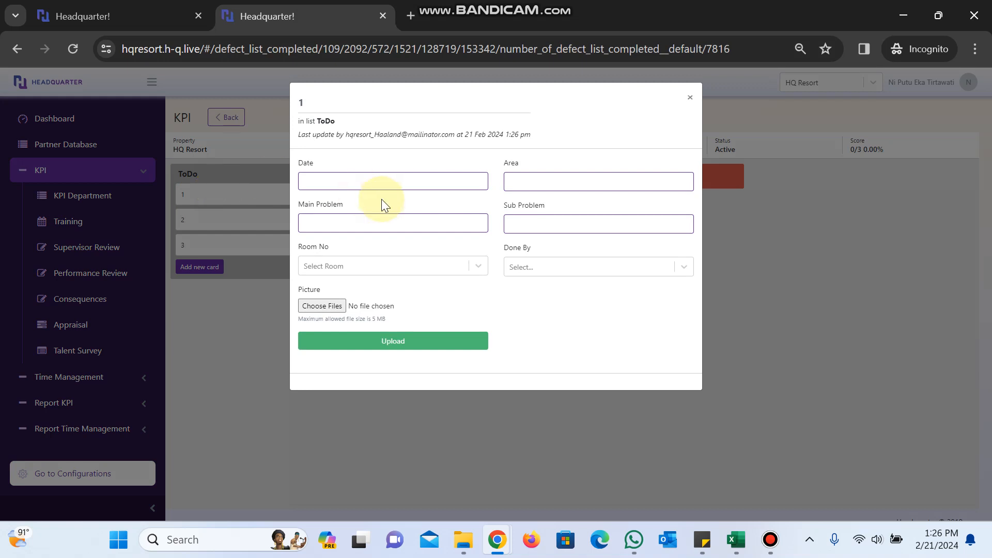
left_click(690, 98)
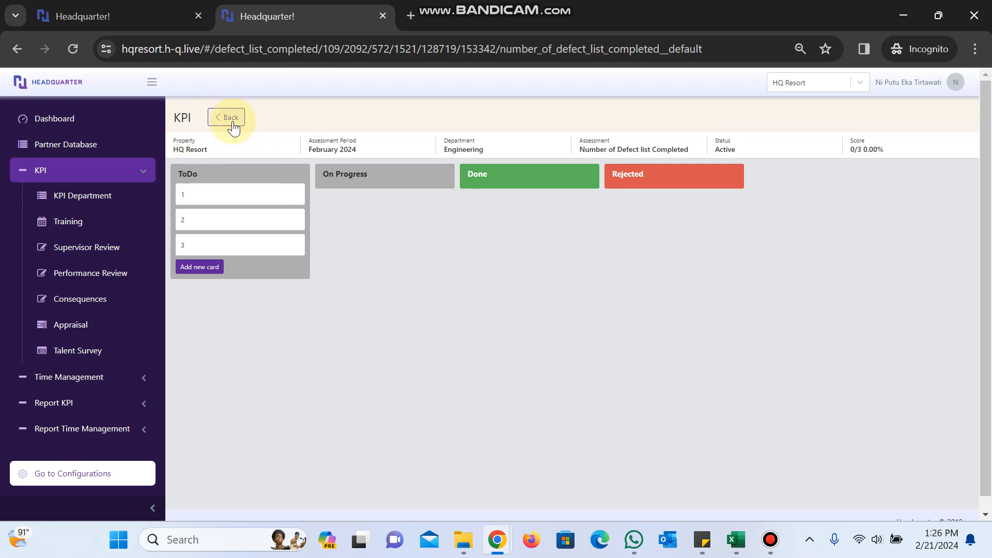
Review the defect list access role settings for the Done and Rejected lists across the grades.
left_click(158, 12)
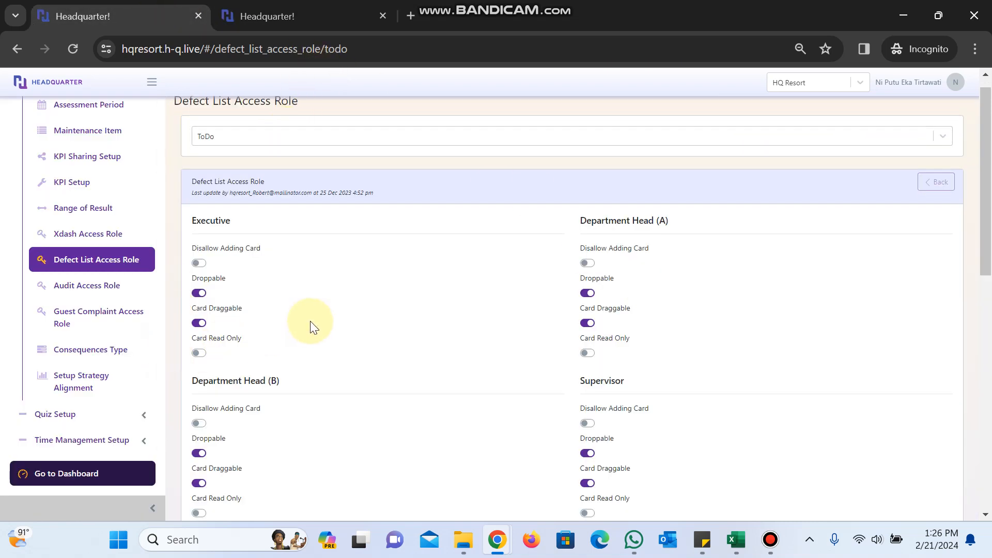
left_click(265, 135)
left_click(237, 180)
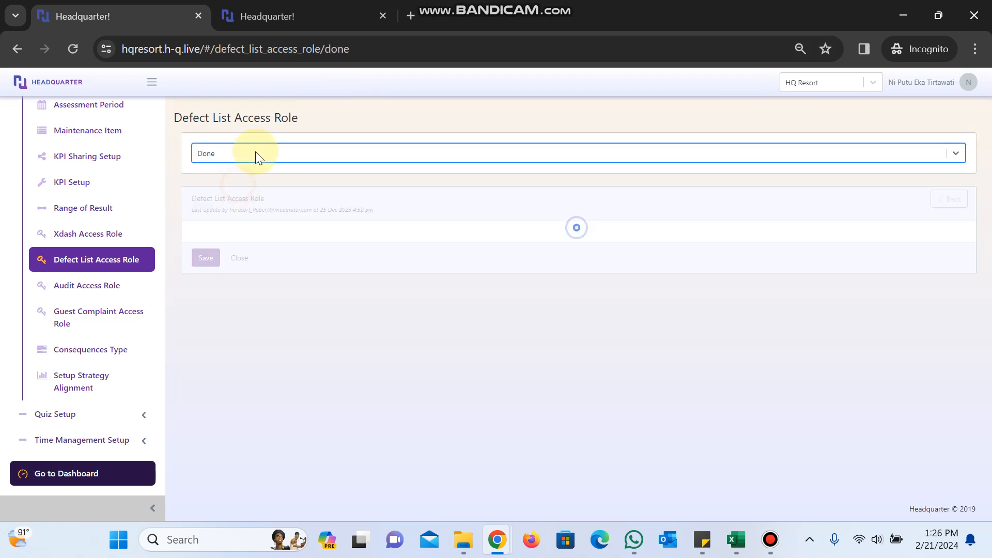
left_click(255, 153)
left_click(244, 198)
left_click(259, 153)
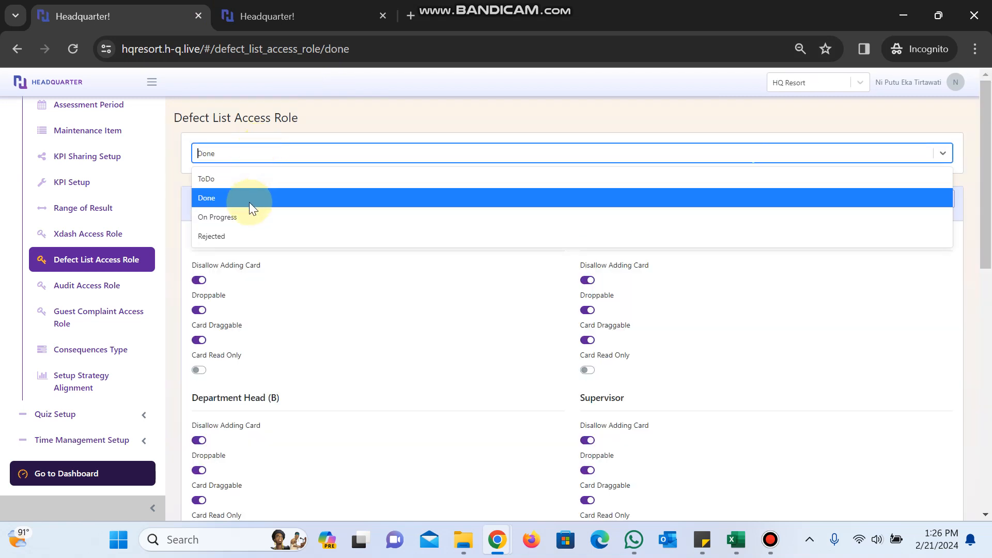
left_click(244, 230)
scroll(327, 296, "down", 3)
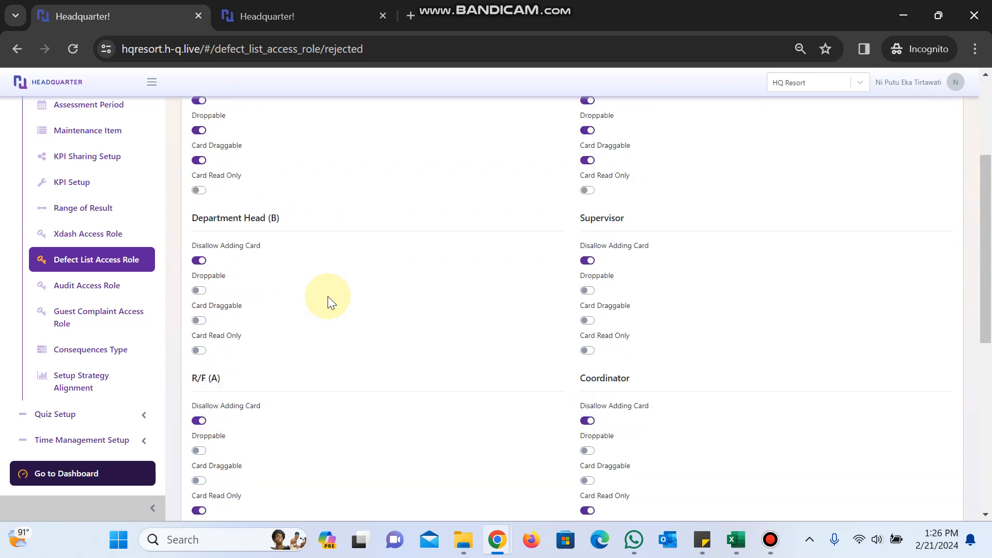
scroll(327, 296, "up", 3)
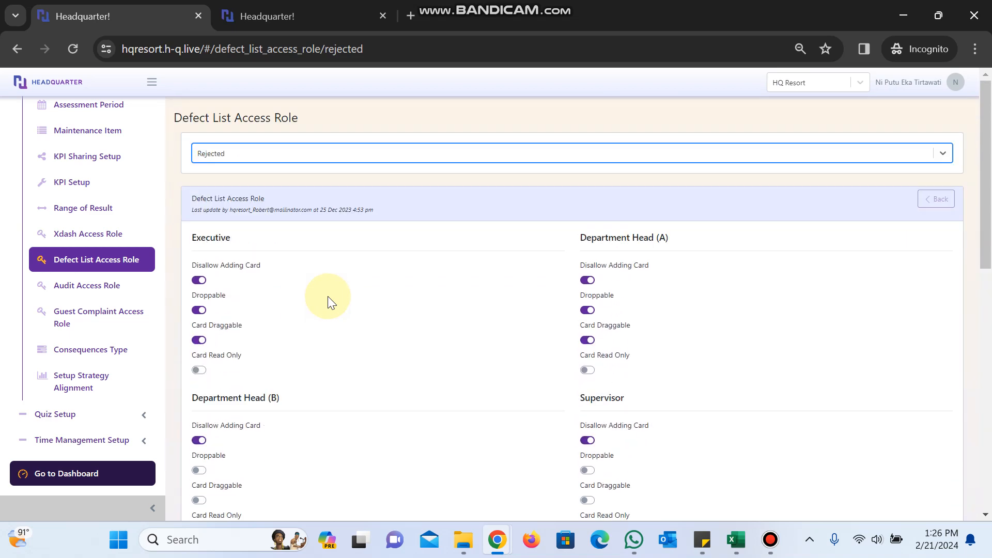
Go through the audit access role settings for the Review, Audit Ready and Reject lists.
left_click(108, 285)
left_click(272, 153)
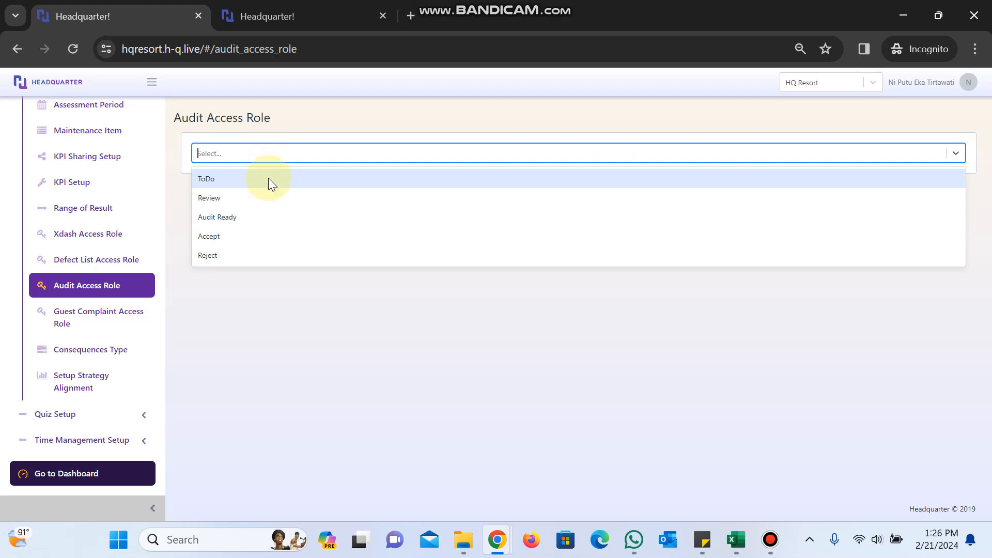
left_click(234, 200)
left_click(248, 152)
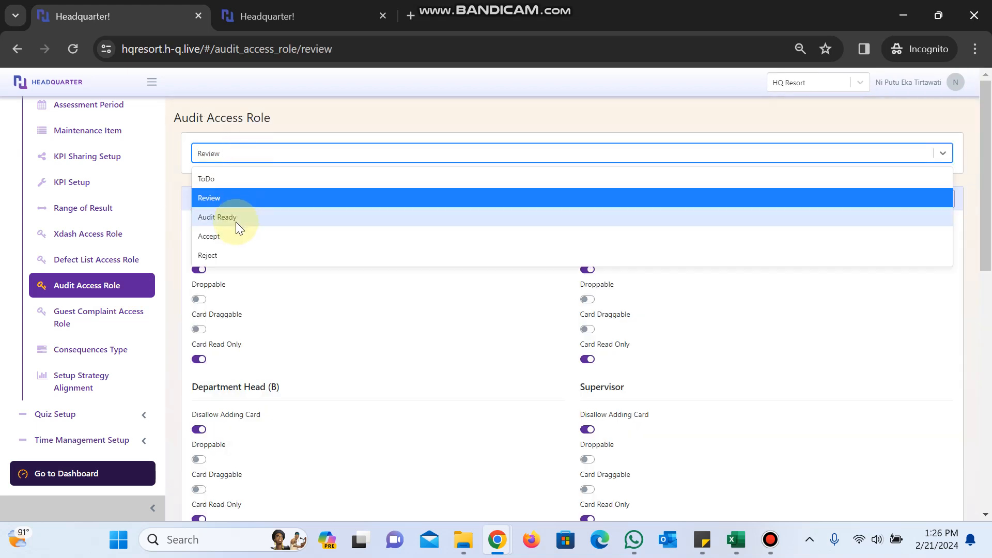
left_click(235, 221)
left_click(266, 167)
left_click(260, 151)
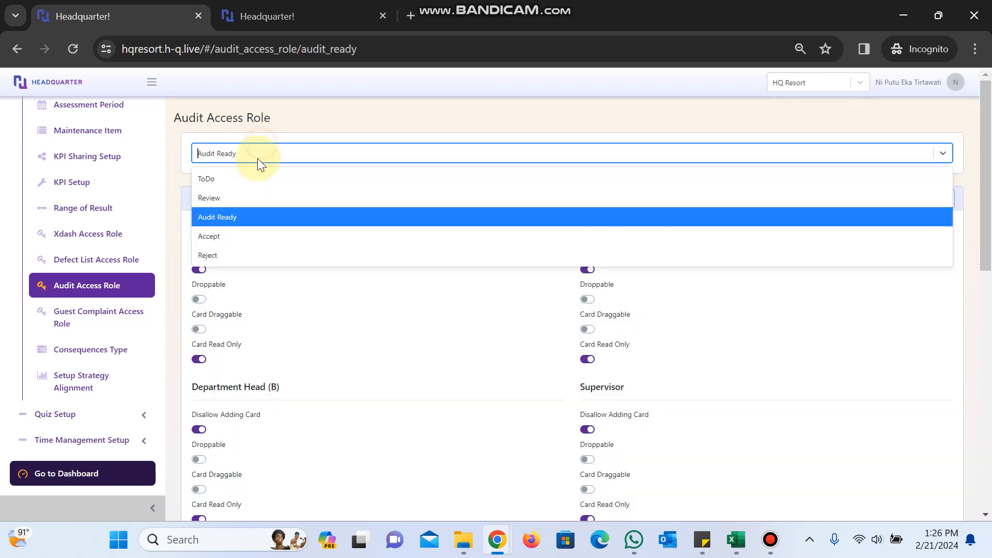
left_click(230, 253)
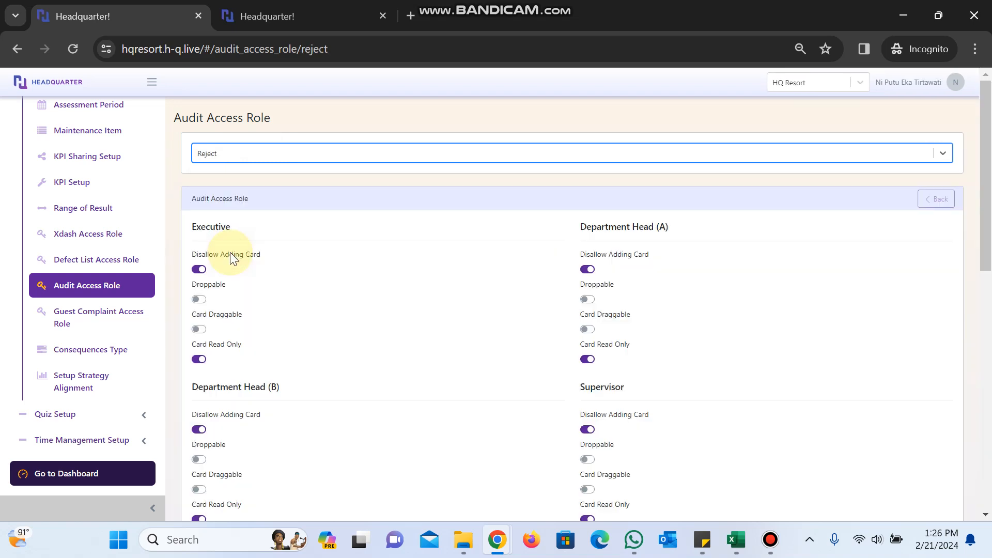
Leave the defect board and display the Book Keeper's February 2024 KPIs in the Finance & Accounting department.
left_click(268, 13)
left_click(230, 119)
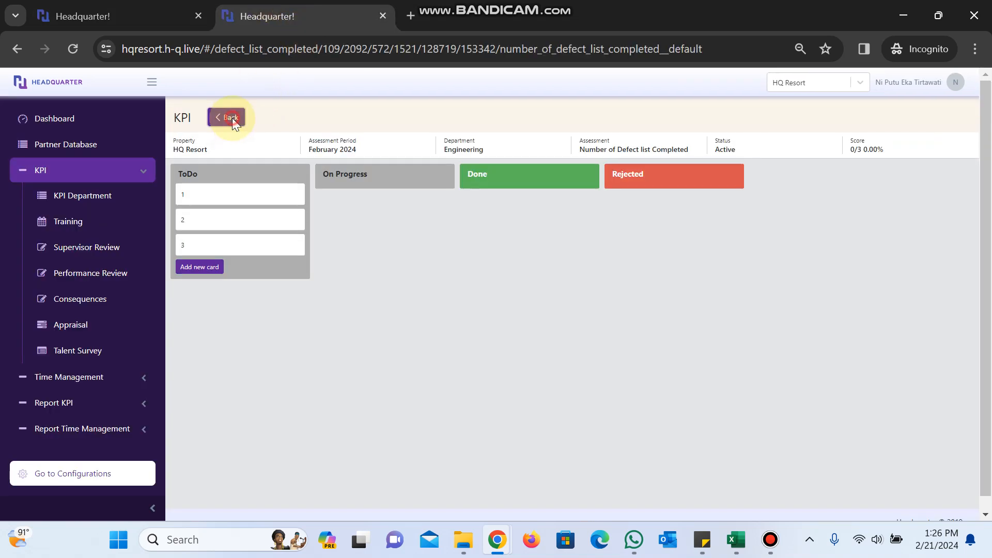
left_click(246, 268)
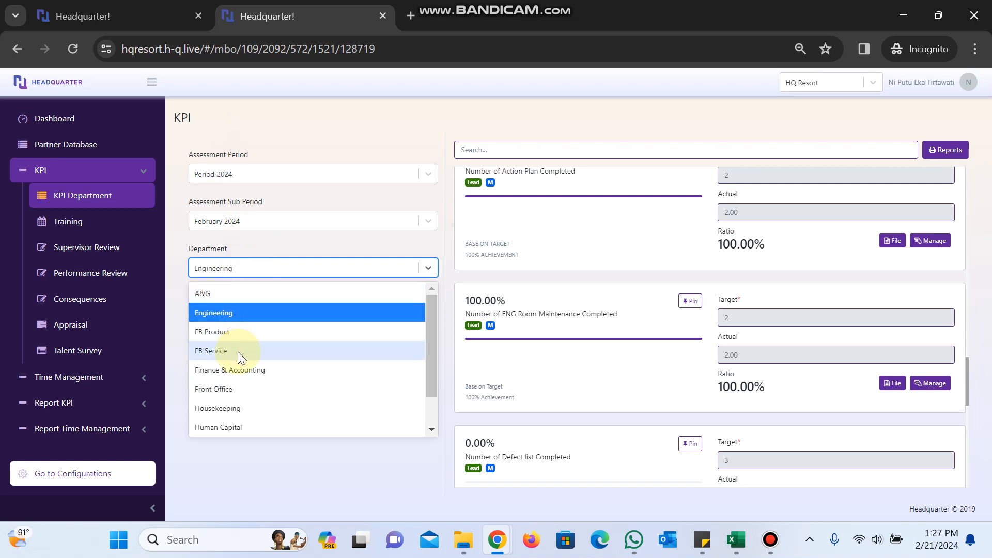
left_click(233, 370)
left_click(409, 346)
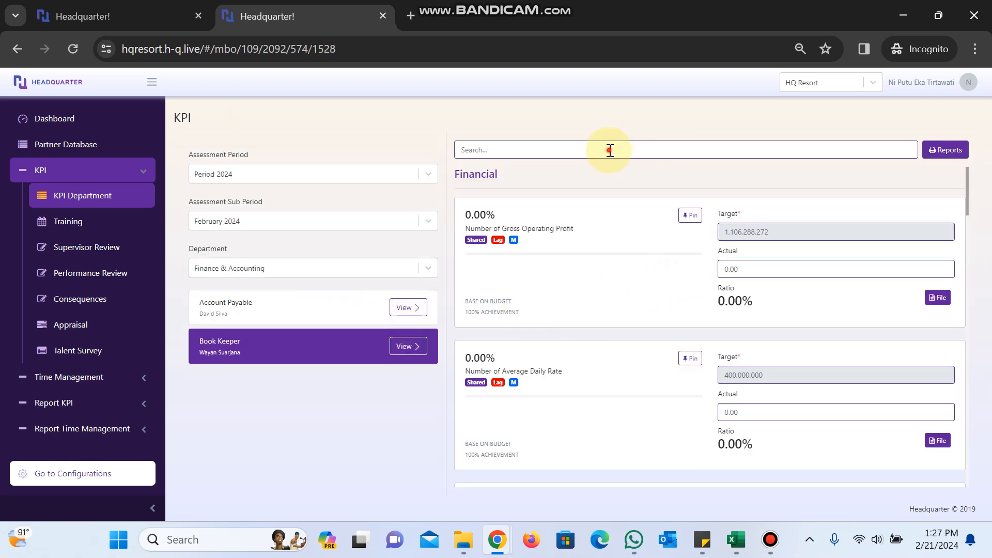
Search the KPIs for "inter" and open the management board of Number of Internal Audit Passed.
left_click(609, 150)
type("u")
key("BackSpace")
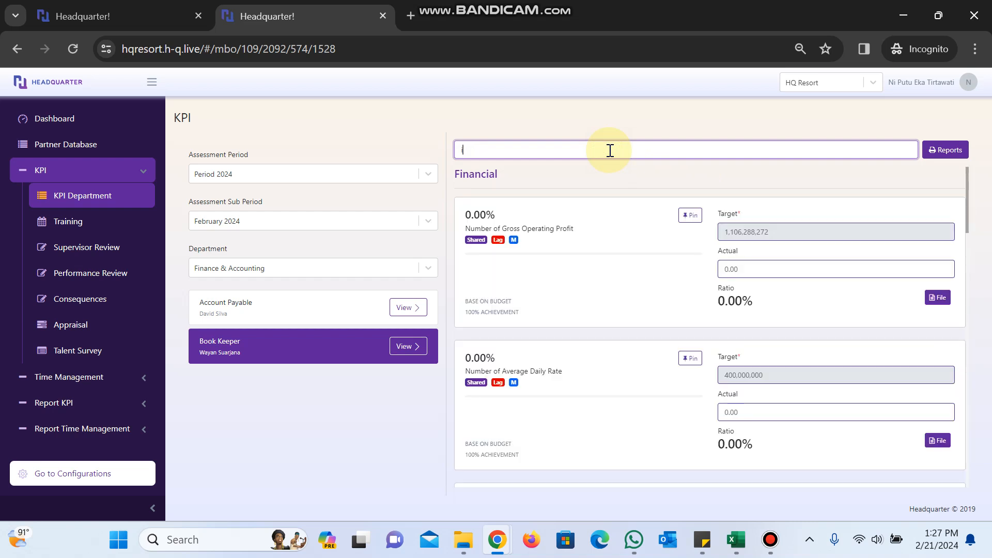
type("inter")
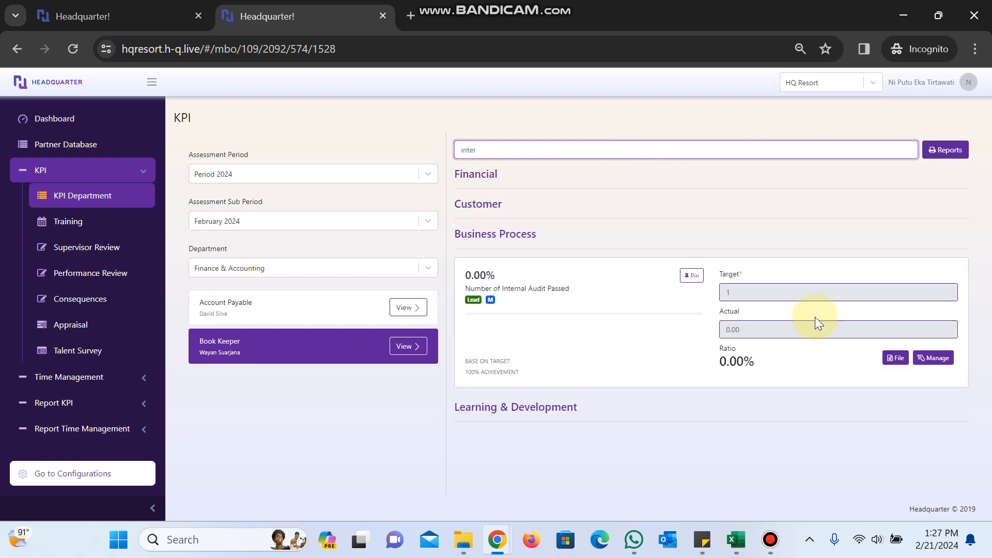
left_click(934, 356)
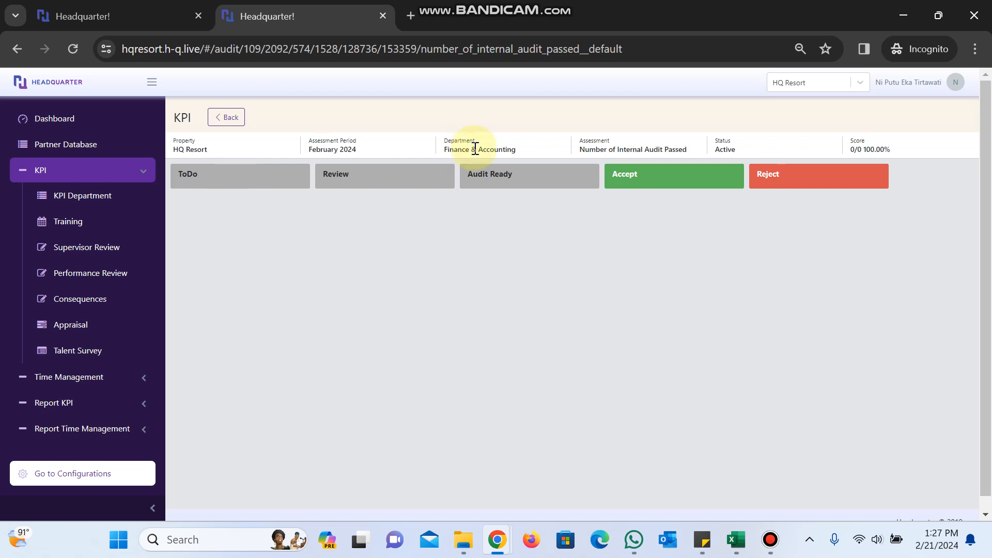
Examine the Reject audit access role settings for each grade, then bring up the list choices for the guest complaint access role.
left_click(174, 12)
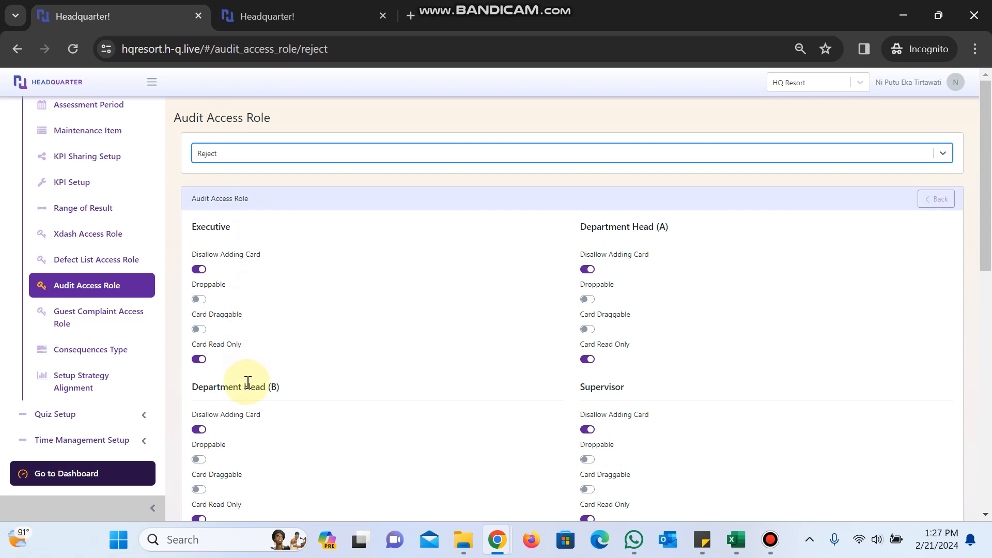
scroll(248, 383, "down", 1)
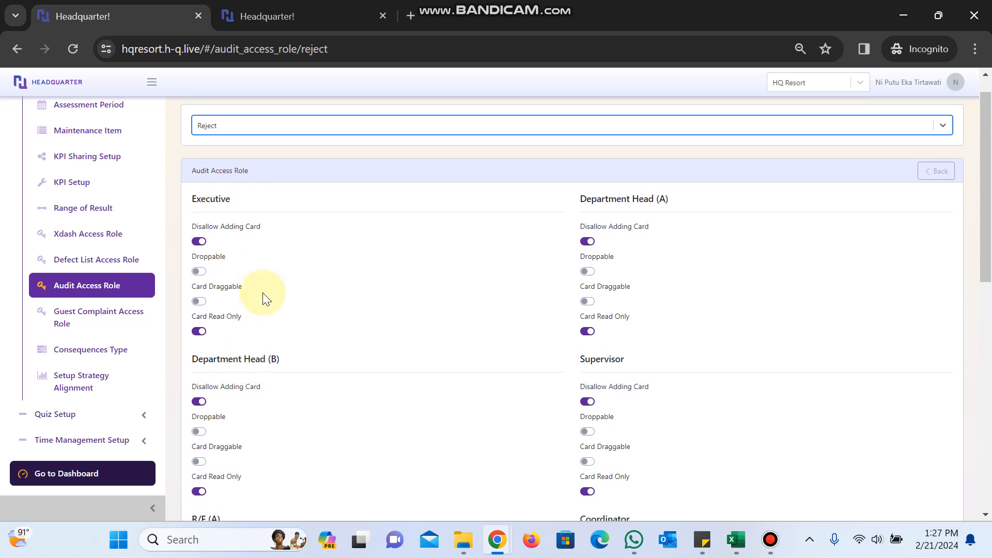
scroll(257, 295, "down", 1)
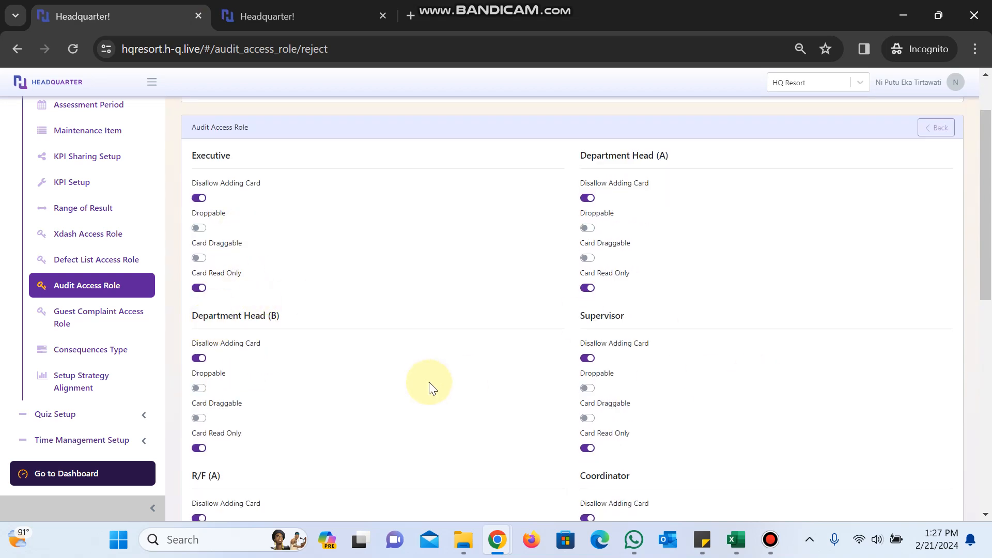
scroll(426, 384, "down", 5)
scroll(426, 384, "up", 8)
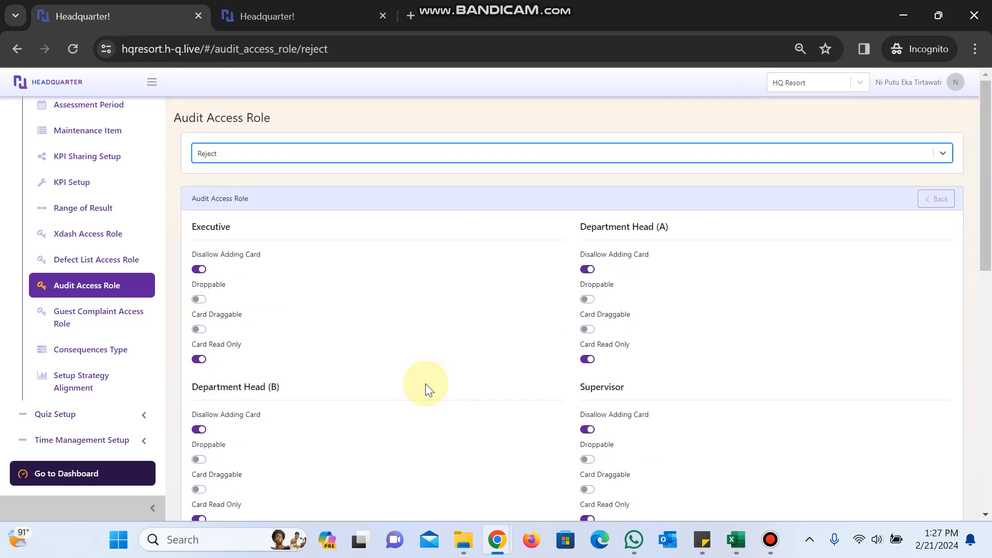
left_click(118, 310)
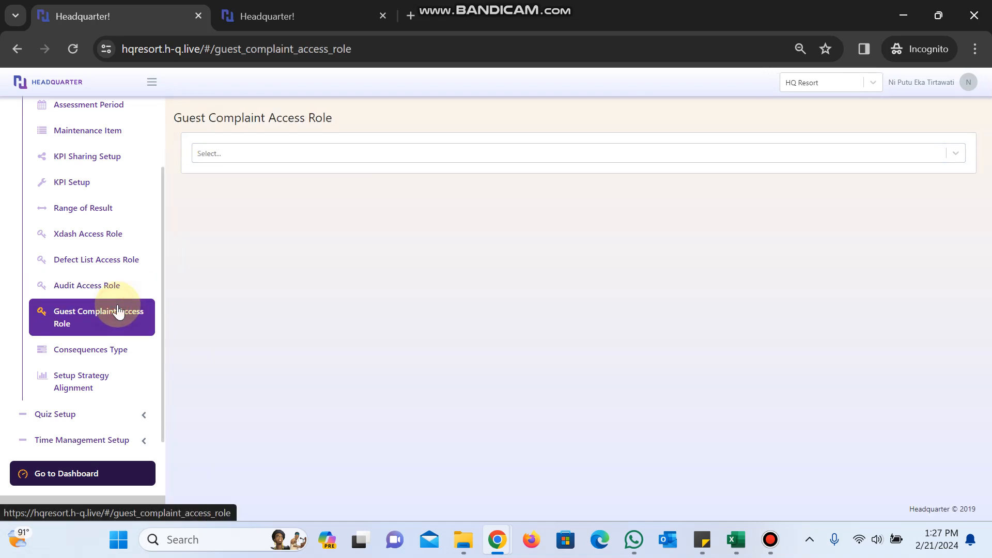
left_click(244, 154)
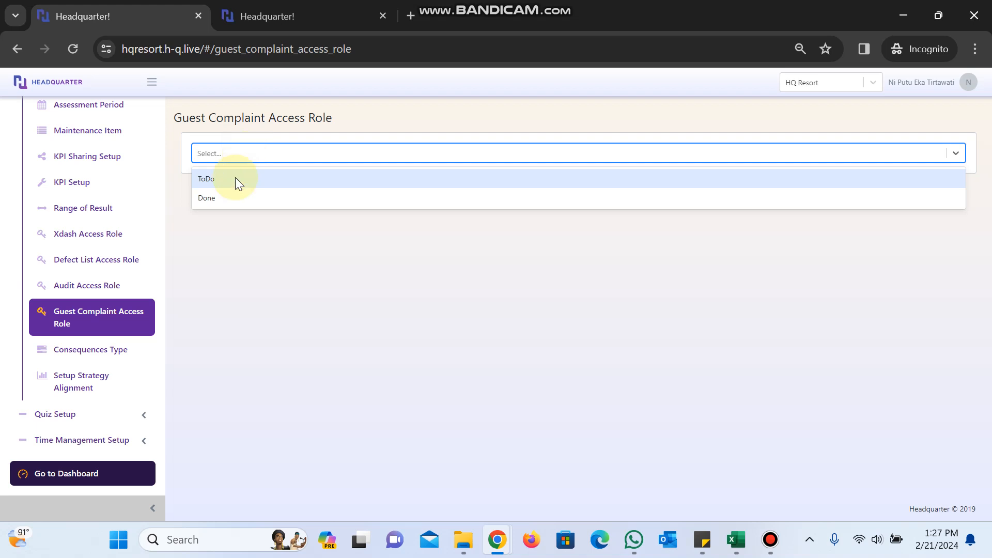
Switch the KPI department to Front Office and open the Front Office Manager's Number of Guest Complaint board.
left_click(307, 10)
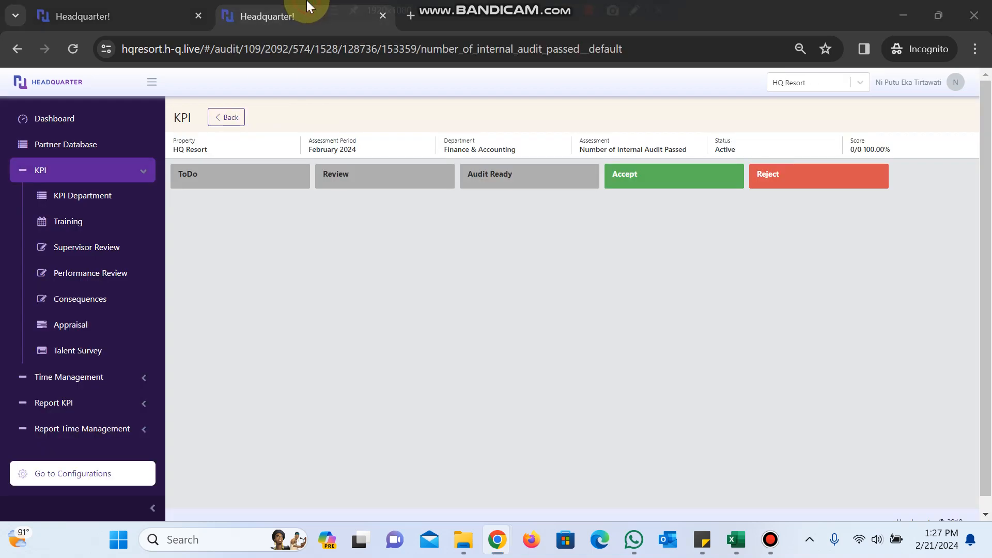
left_click(237, 118)
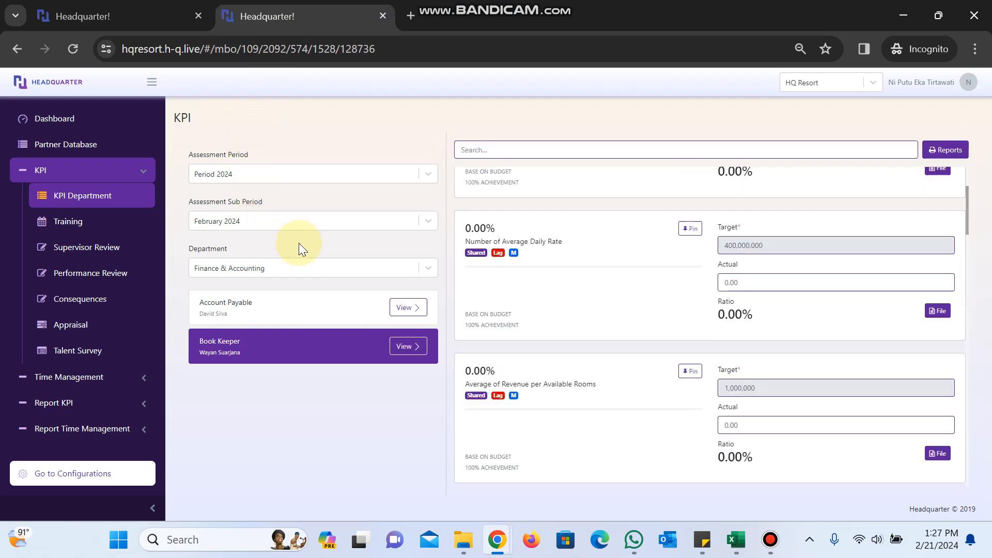
left_click(357, 269)
left_click(279, 388)
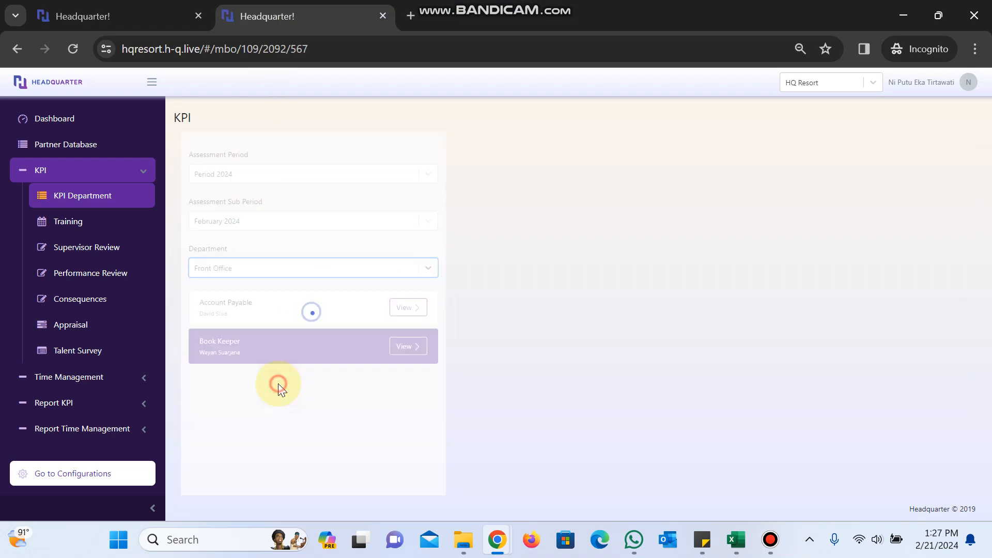
left_click(408, 307)
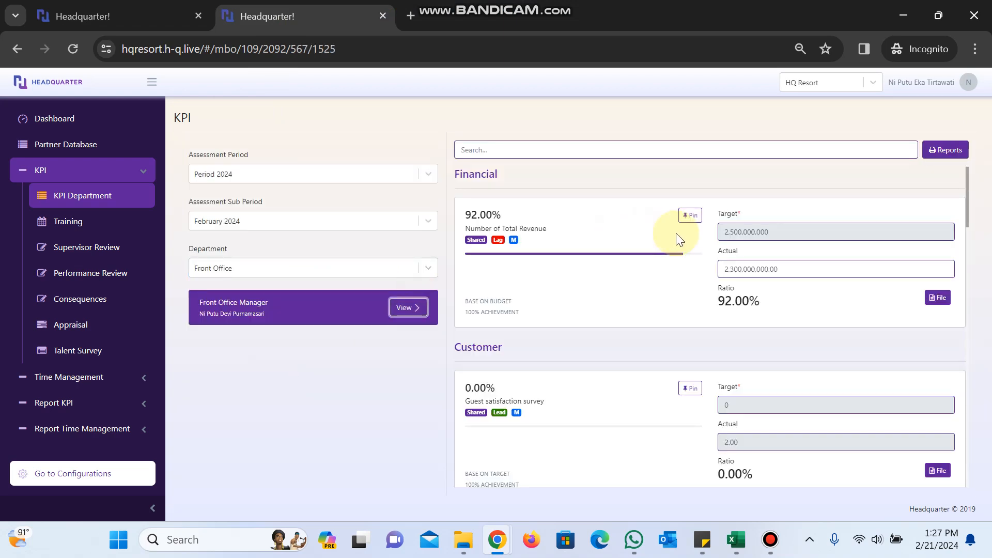
scroll(674, 350, "down", 5)
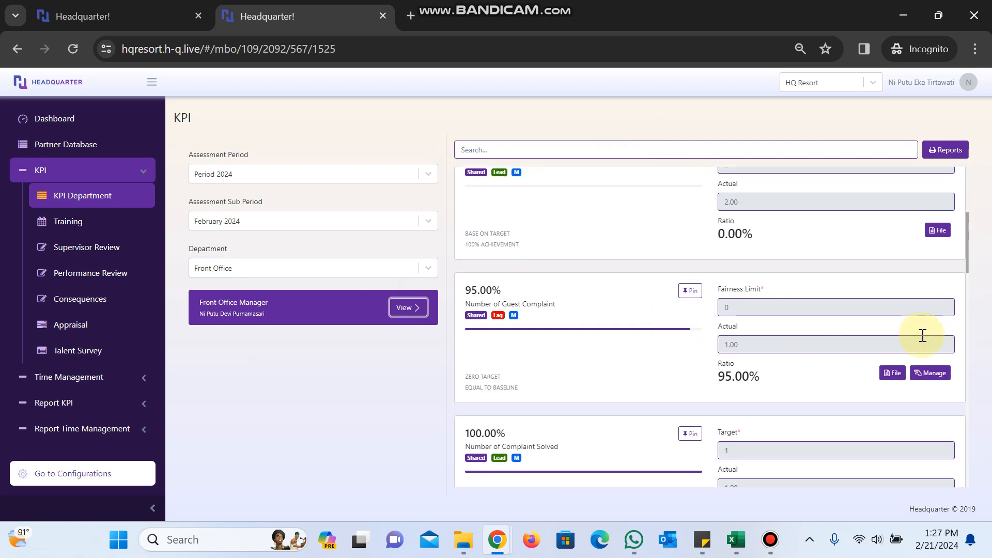
left_click(932, 373)
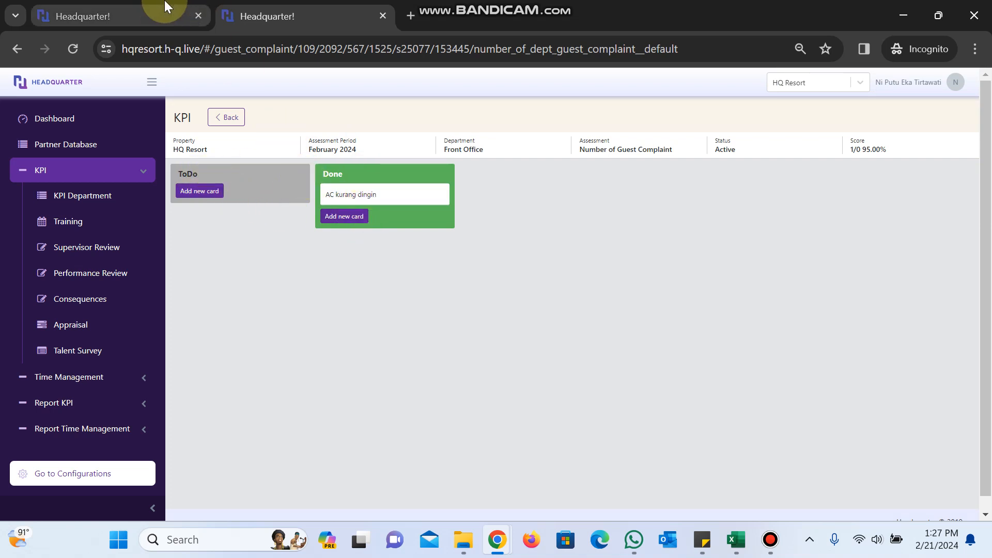
Review the guest complaint access role settings for the ToDo list across all grades.
left_click(167, 15)
left_click(221, 151)
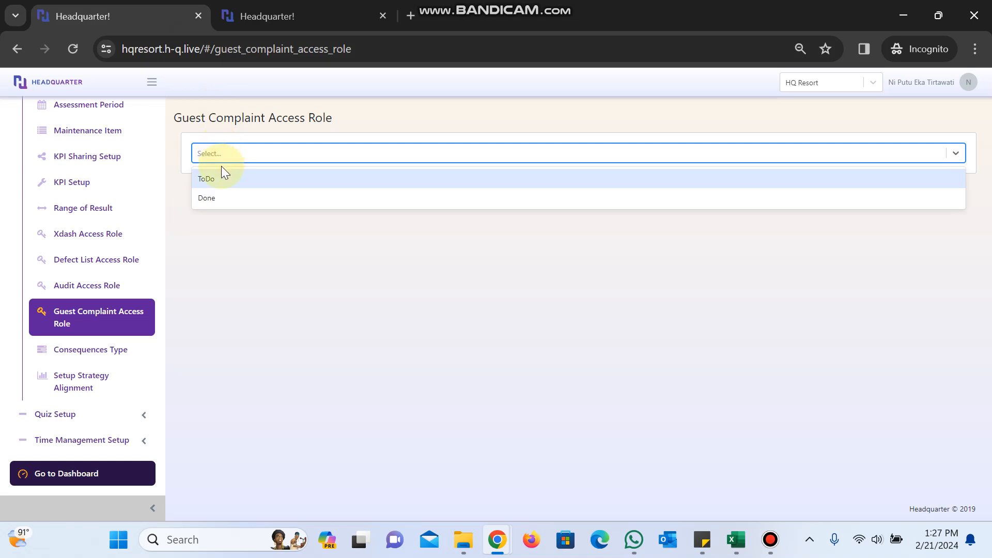
left_click(222, 162)
left_click(234, 154)
left_click(229, 181)
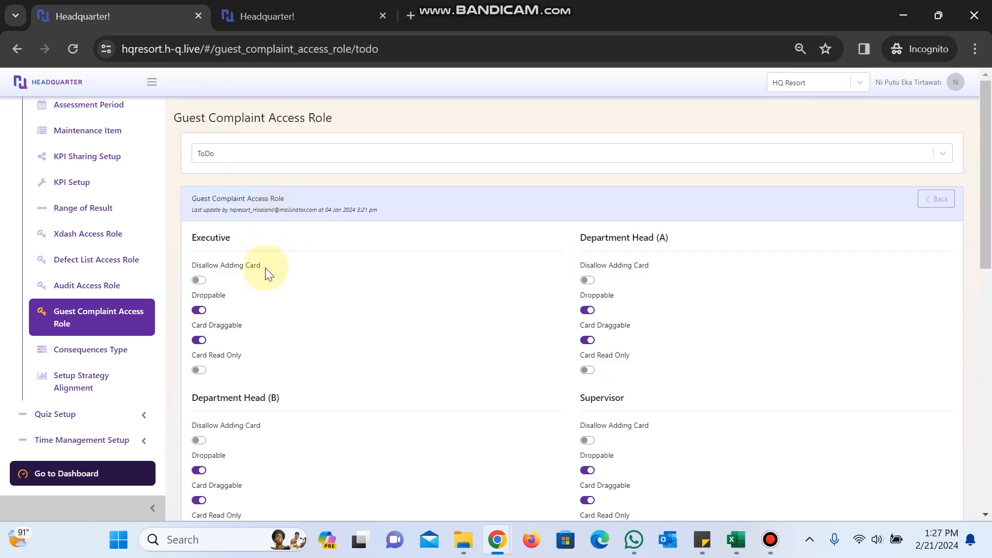
scroll(311, 340, "down", 2)
scroll(311, 340, "down", 10)
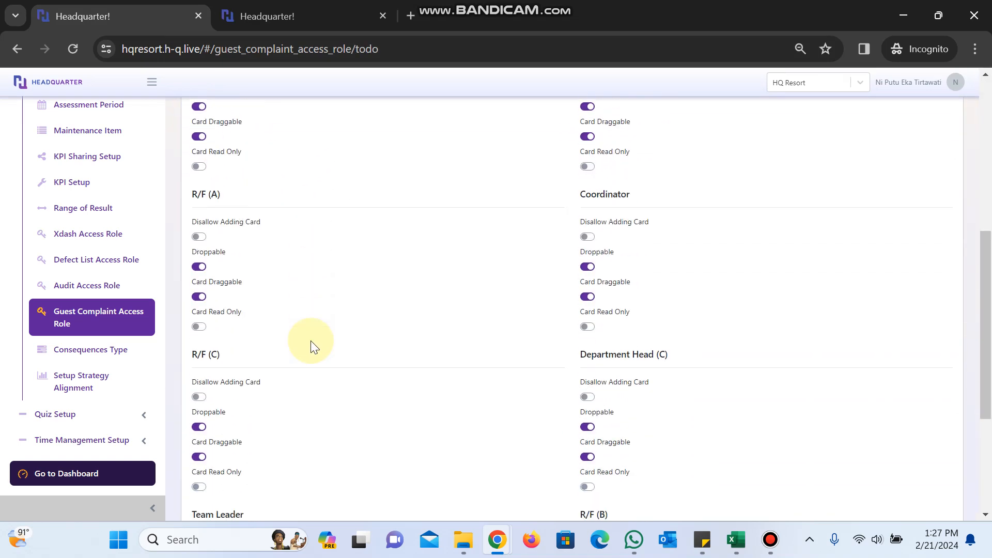
scroll(311, 345, "up", 11)
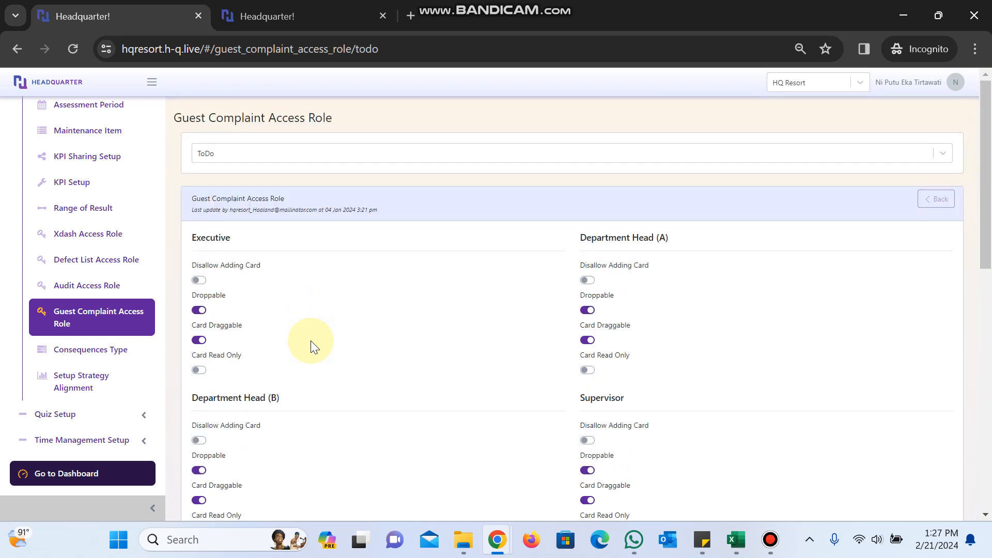